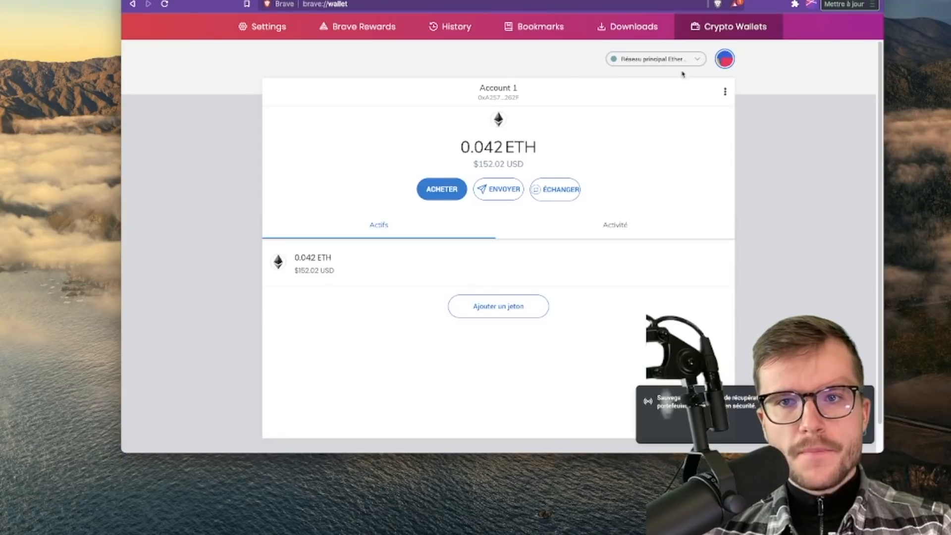
# Step: Open the wallet's form for adding a custom RPC network
pyautogui.click(669, 64)
pyautogui.click(652, 293)
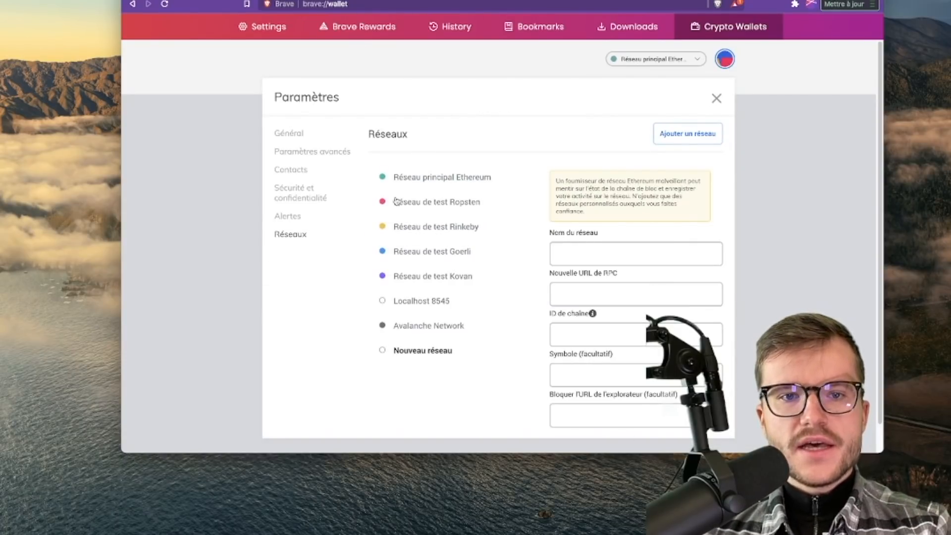
pyautogui.scroll(-2, 404, 229)
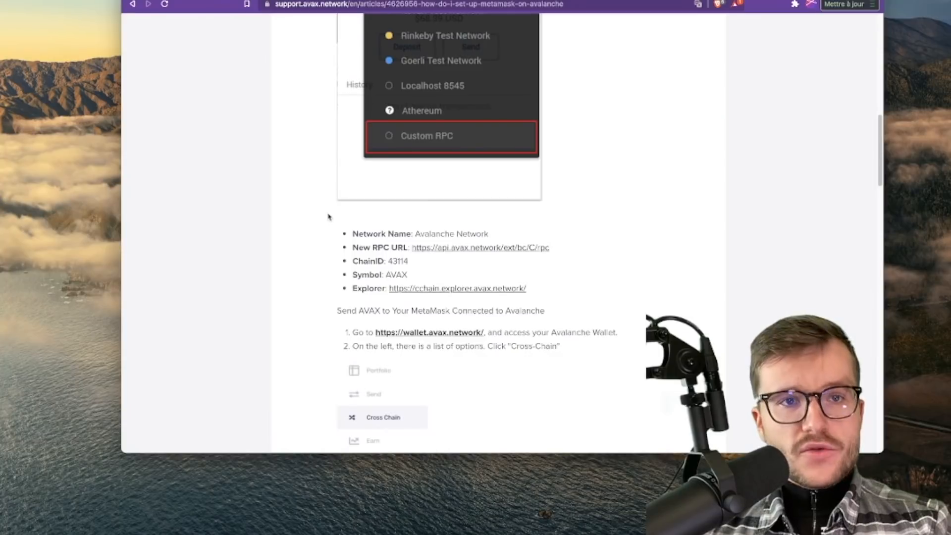
# Step: Examine the Avalanche network name, RPC URL, chain ID, symbol and explorer values in the Avalanche support article
pyautogui.scroll(15, 328, 216)
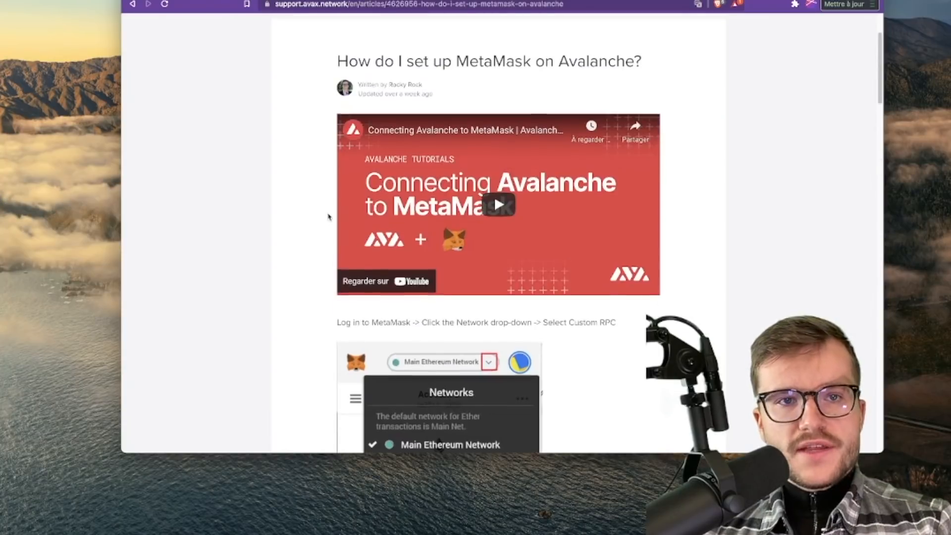
pyautogui.scroll(3, 328, 217)
pyautogui.scroll(-10, 327, 216)
pyautogui.scroll(-4, 328, 217)
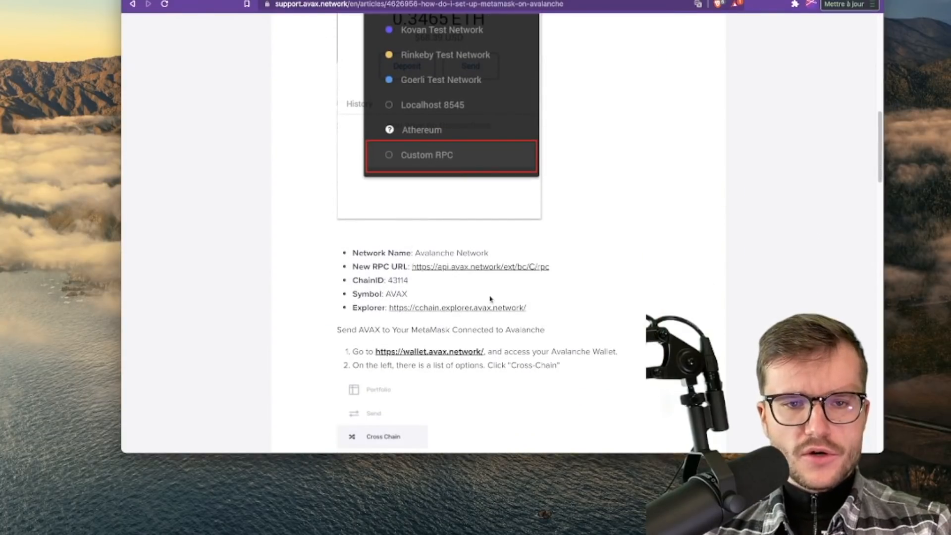
# Step: Review the saved Avalanche Network entry in the Brave wallet's network settings and close the settings
pyautogui.click(199, 1)
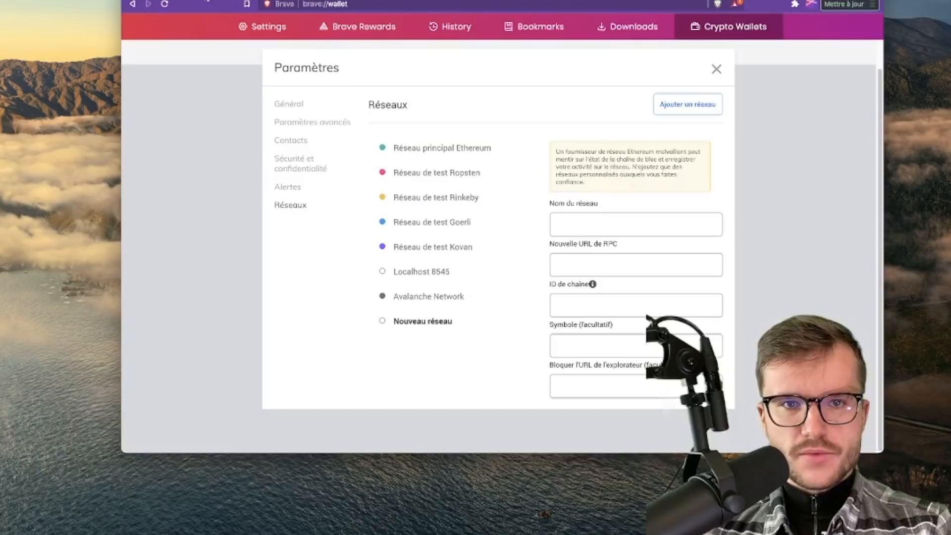
pyautogui.click(407, 296)
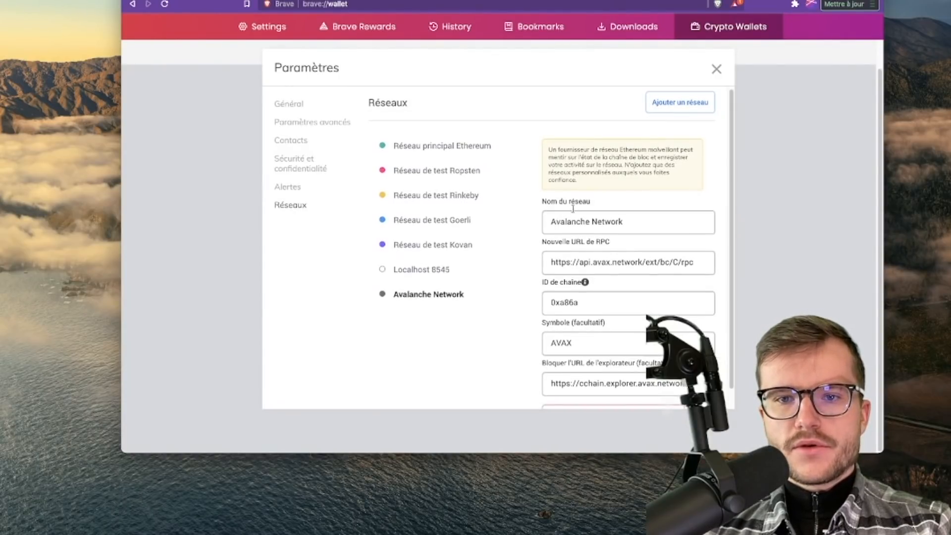
pyautogui.scroll(-1, 590, 294)
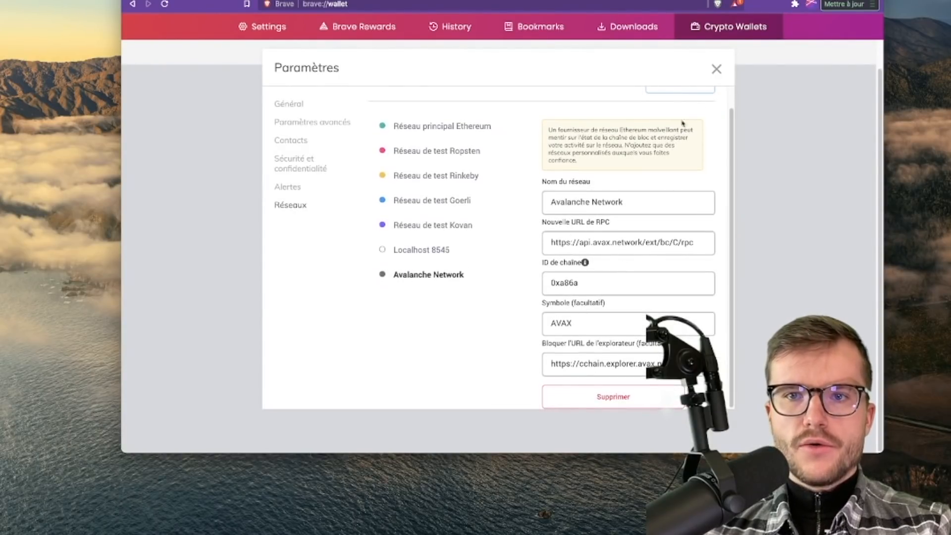
pyautogui.click(716, 69)
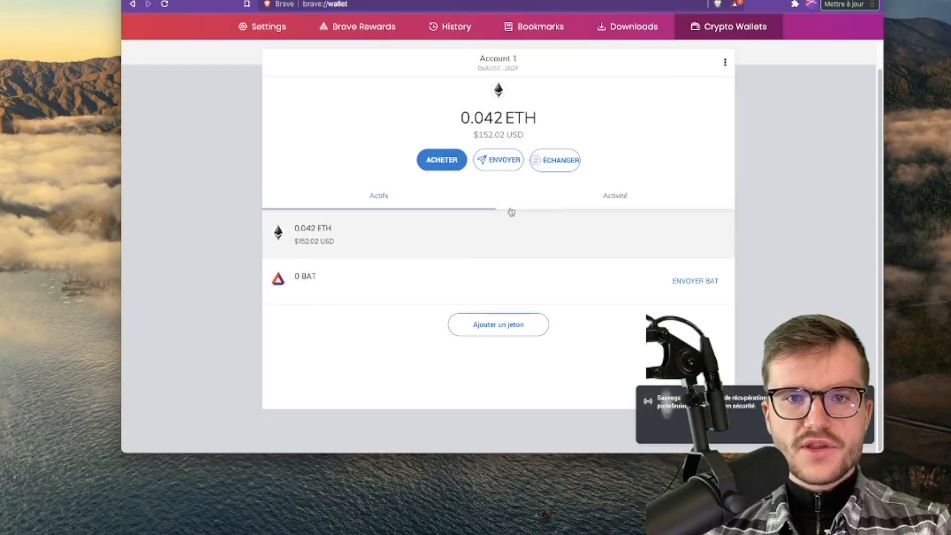
# Step: Alternate the wallet between Avalanche Network and Réseau principal Ethereum to compare the balances, ending on Réseau principal Ethereum
pyautogui.click(674, 61)
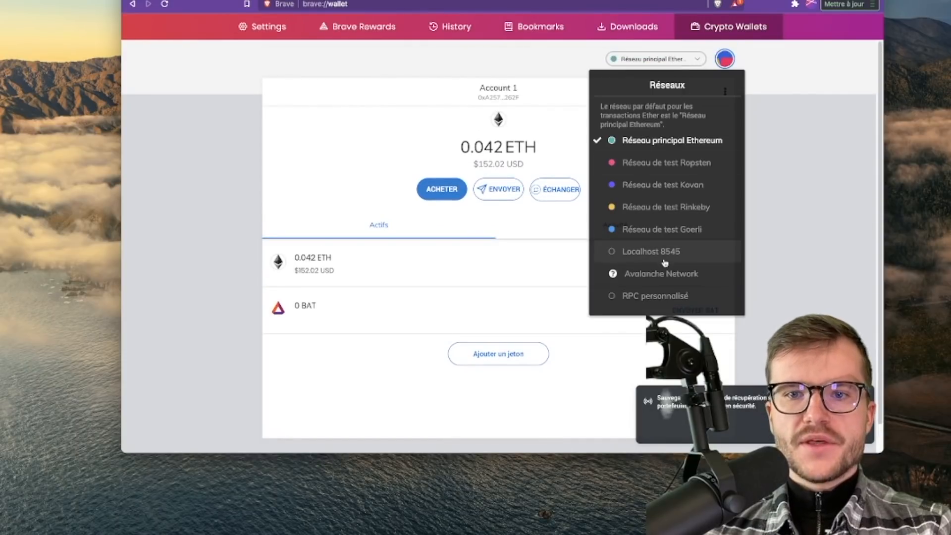
pyautogui.click(660, 274)
pyautogui.click(666, 59)
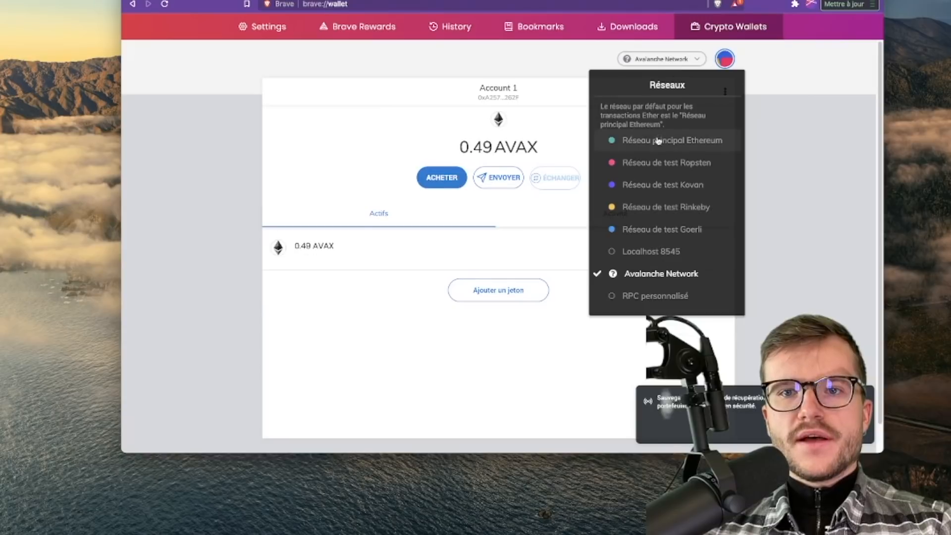
pyautogui.click(658, 141)
pyautogui.click(666, 58)
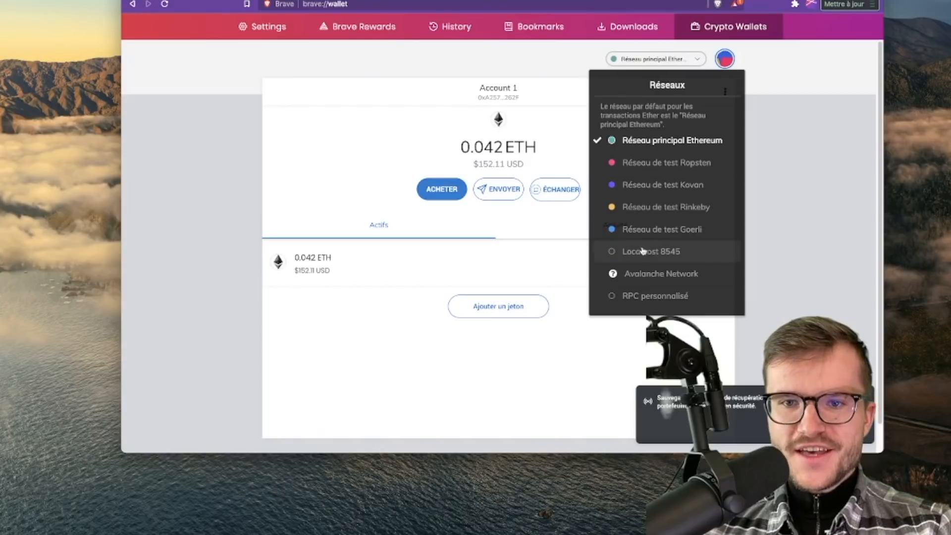
pyautogui.click(646, 271)
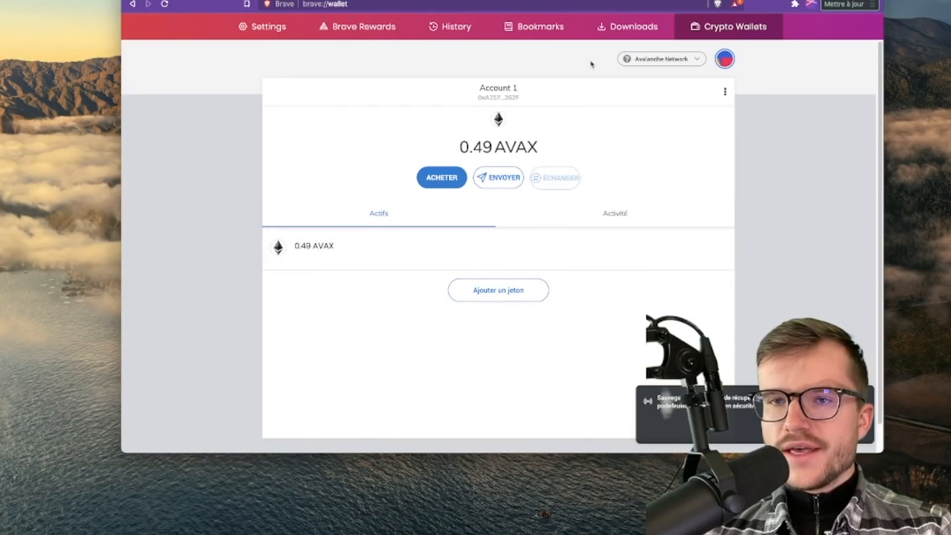
pyautogui.click(646, 60)
pyautogui.click(651, 142)
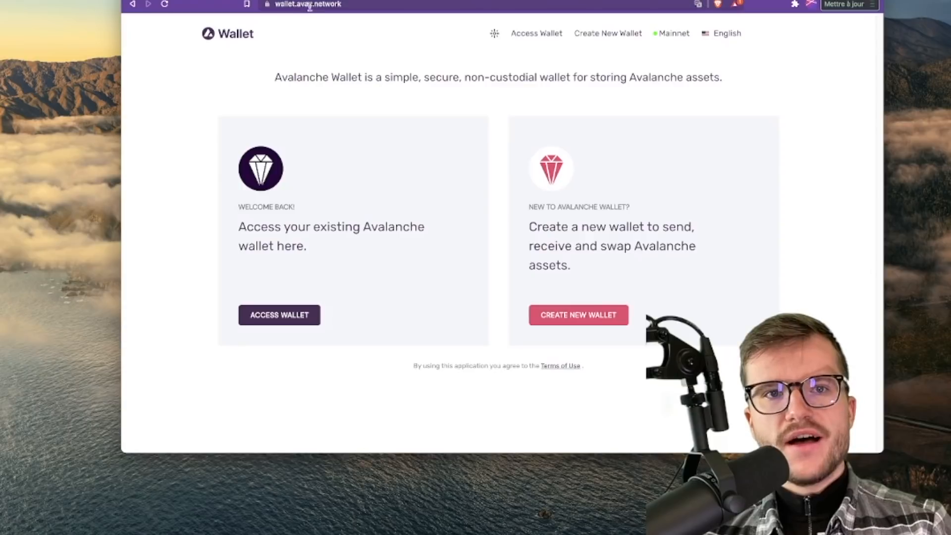
# Step: Start creating a new wallet on the Avalanche Wallet site
pyautogui.click(569, 316)
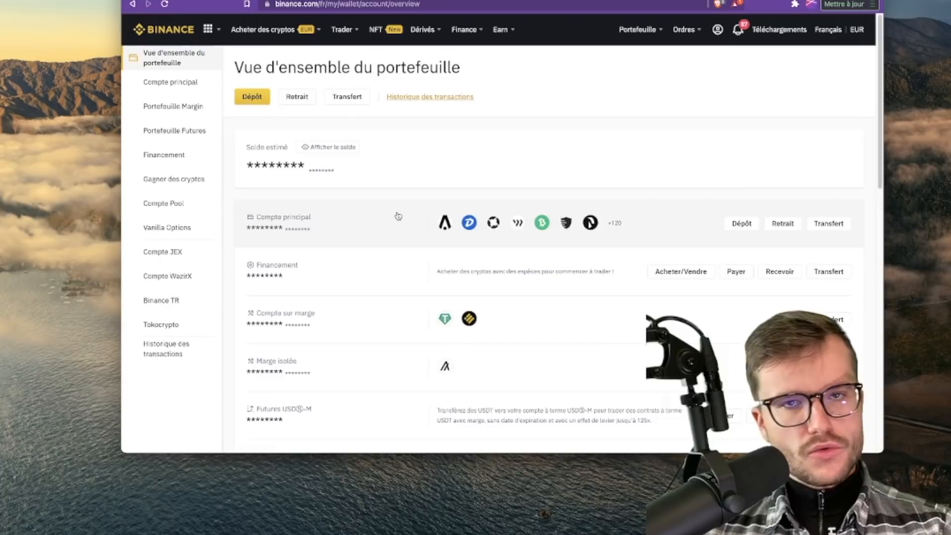
# Step: Switch the Brave wallet to Avalanche Network and copy the address of Account 1
pyautogui.scroll(-1, 418, 193)
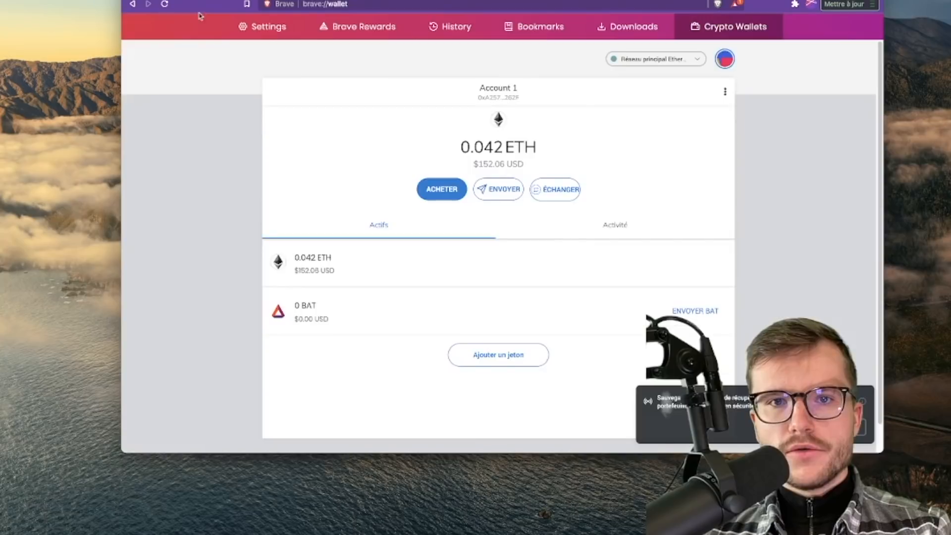
pyautogui.click(651, 60)
pyautogui.click(636, 272)
pyautogui.click(510, 96)
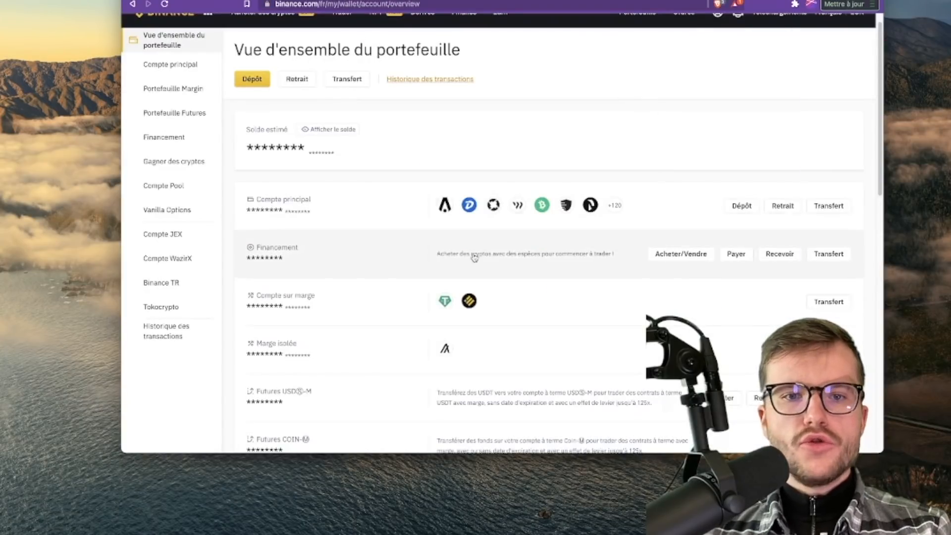
# Step: Open the withdrawal page for AVAX from the Binance main account (Compte principal)
pyautogui.scroll(-5, 472, 261)
pyautogui.scroll(5, 472, 262)
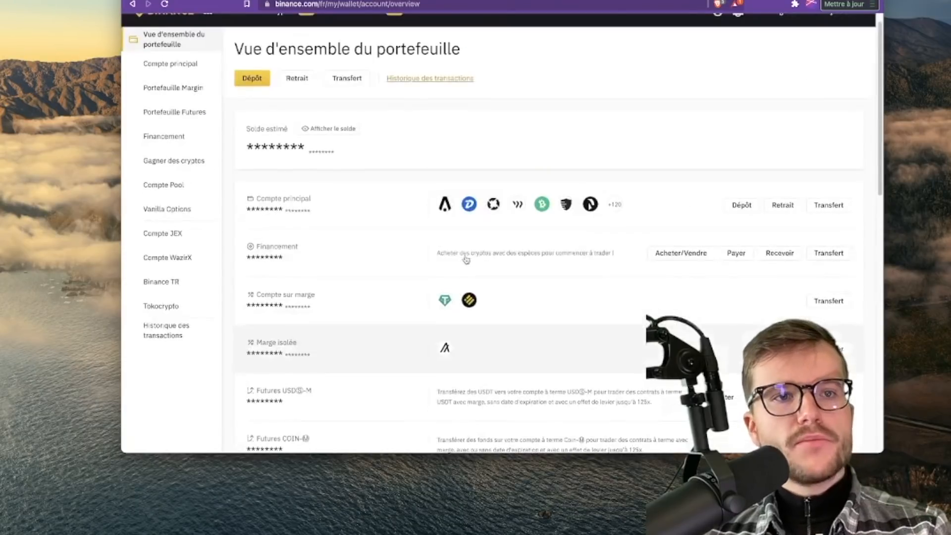
pyautogui.click(200, 80)
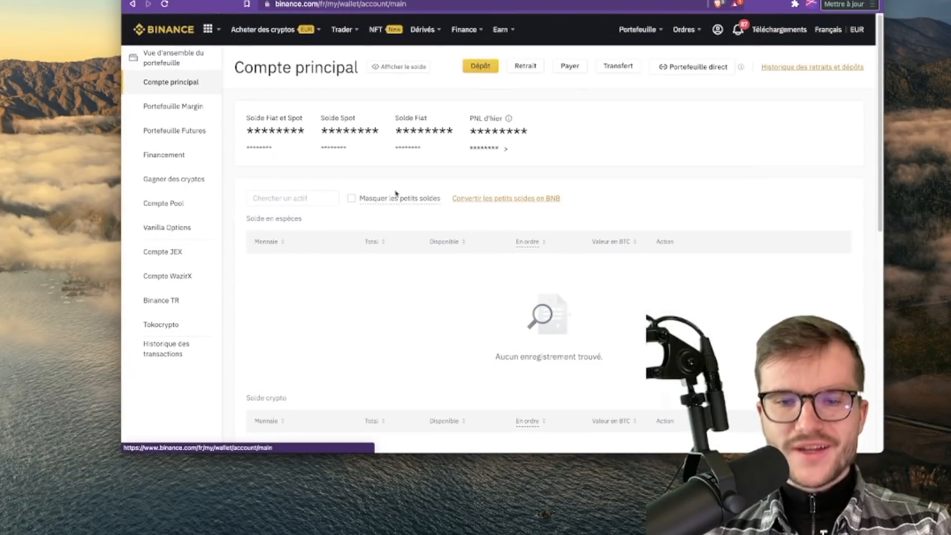
pyautogui.scroll(-4, 417, 215)
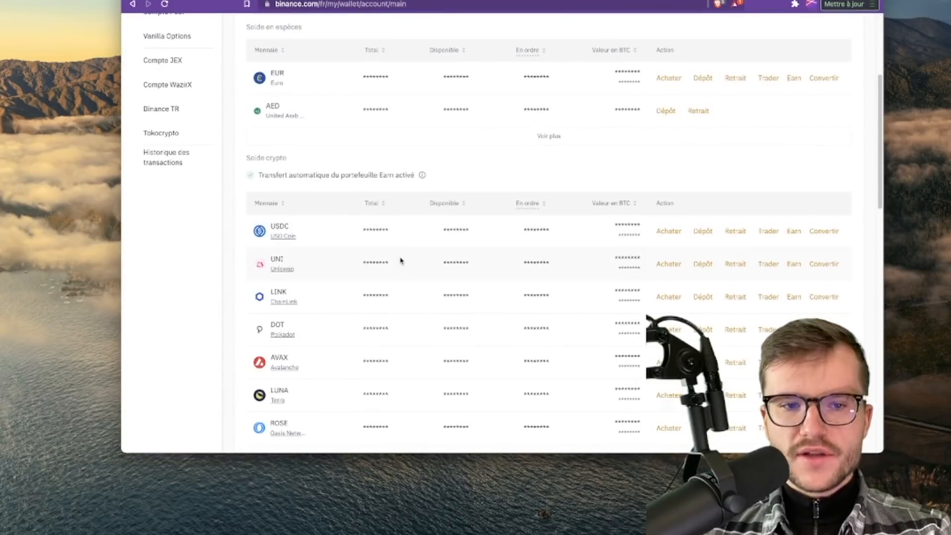
pyautogui.scroll(-4, 401, 261)
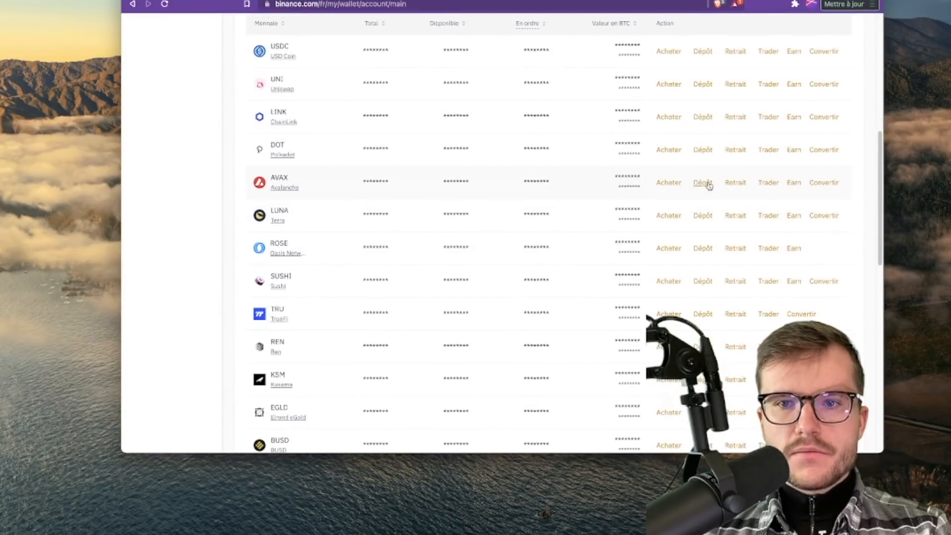
pyautogui.click(731, 183)
# Step: Check in the Brave wallet which network is selected in the network list
pyautogui.moveTo(259, 44)
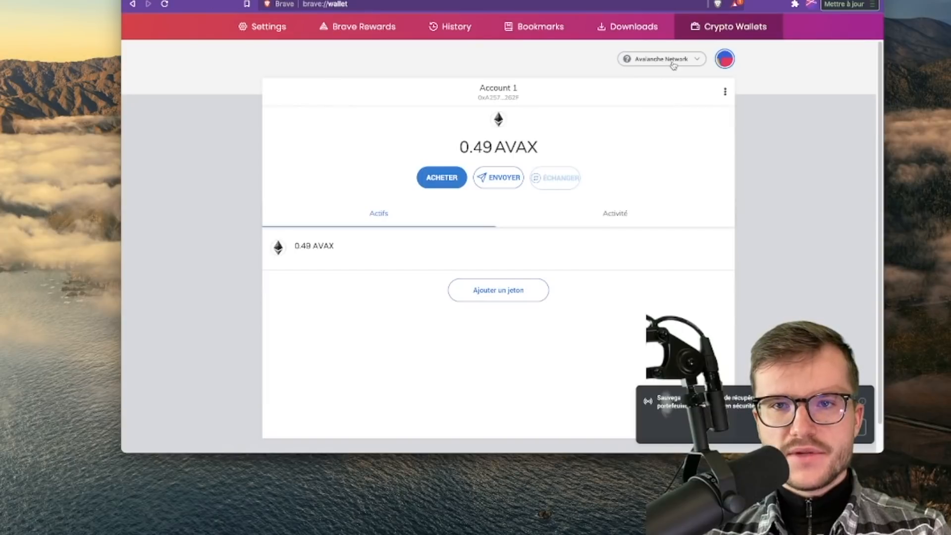
pyautogui.click(673, 60)
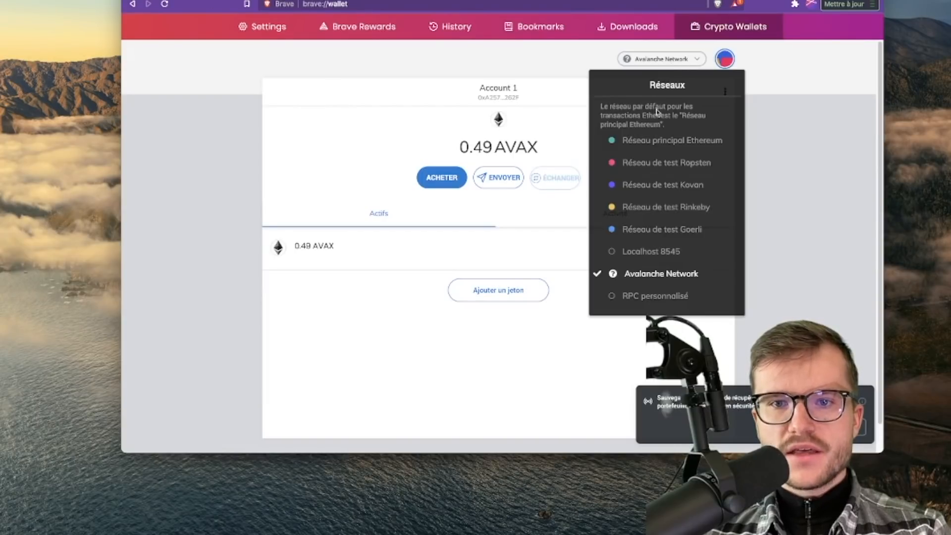
pyautogui.click(765, 235)
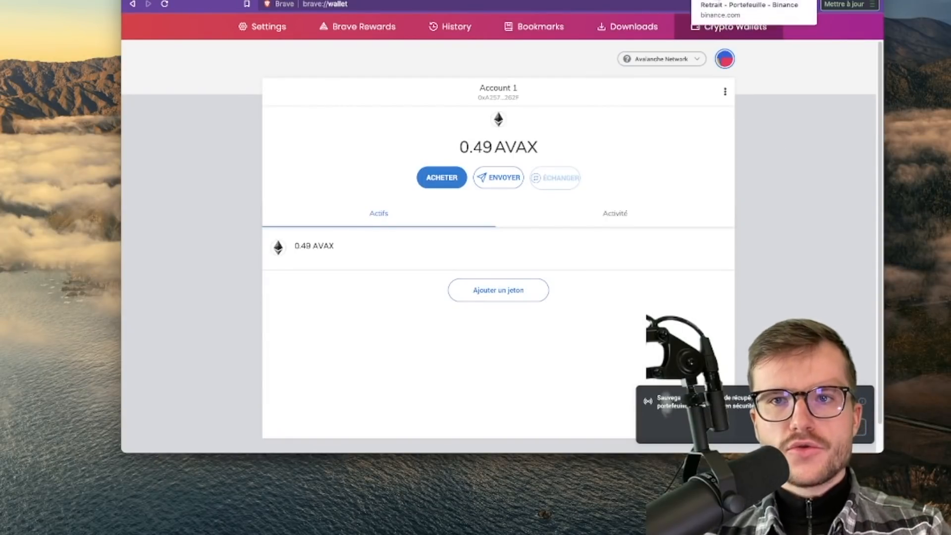
# Step: Paste the copied wallet address as the recipient address in the Binance AVAX withdrawal form
pyautogui.click(718, 0)
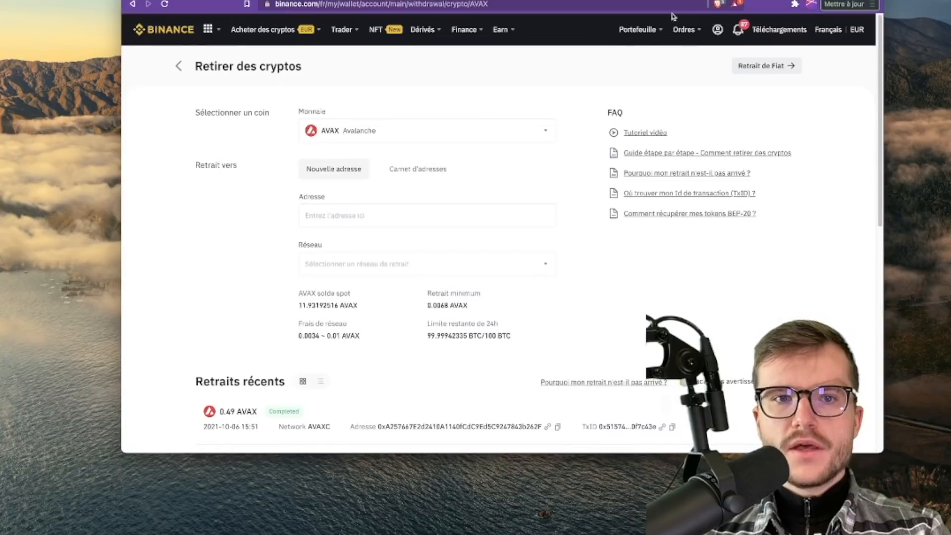
pyautogui.click(413, 138)
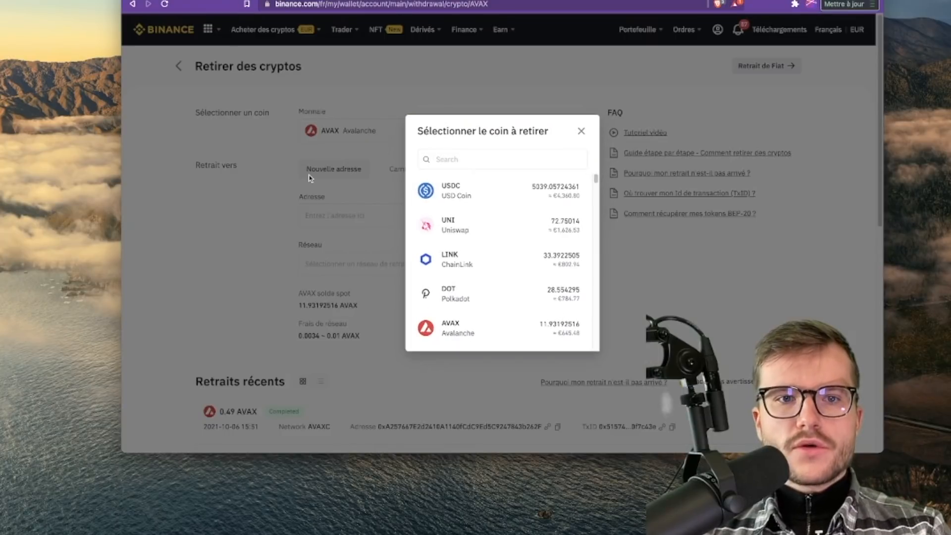
pyautogui.click(580, 131)
pyautogui.click(442, 217)
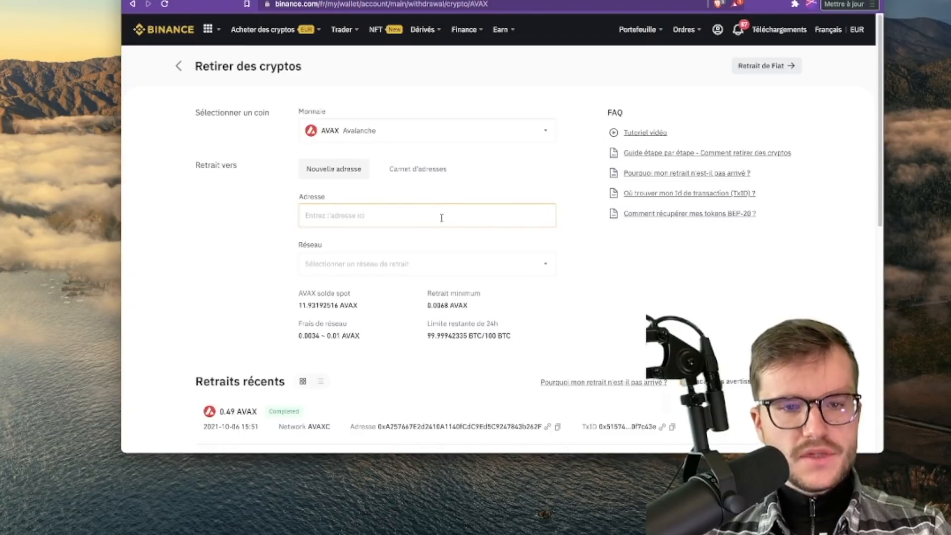
pyautogui.press('super+v')
# Step: Look at the account in the Brave wallet and on Etherscan, and return to the Binance withdrawal form
pyautogui.click(718, 0)
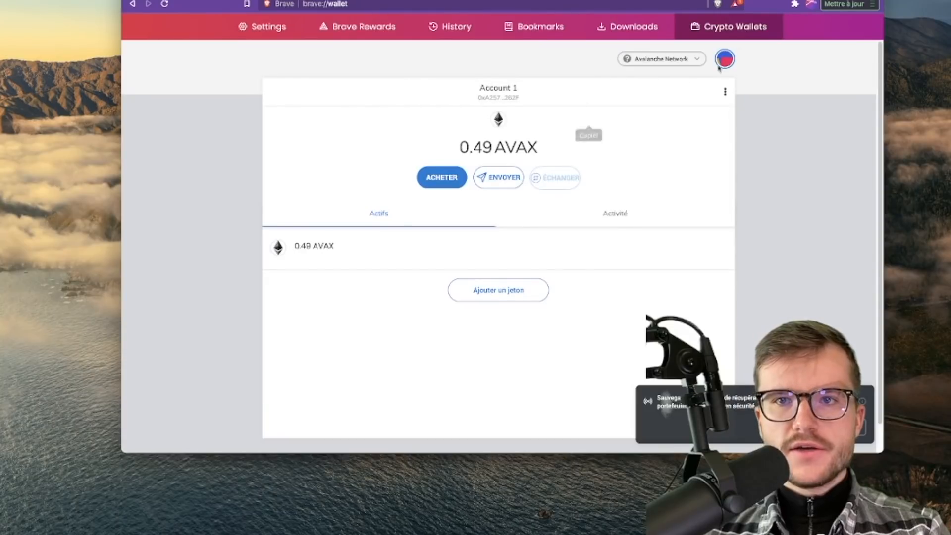
pyautogui.click(728, 0)
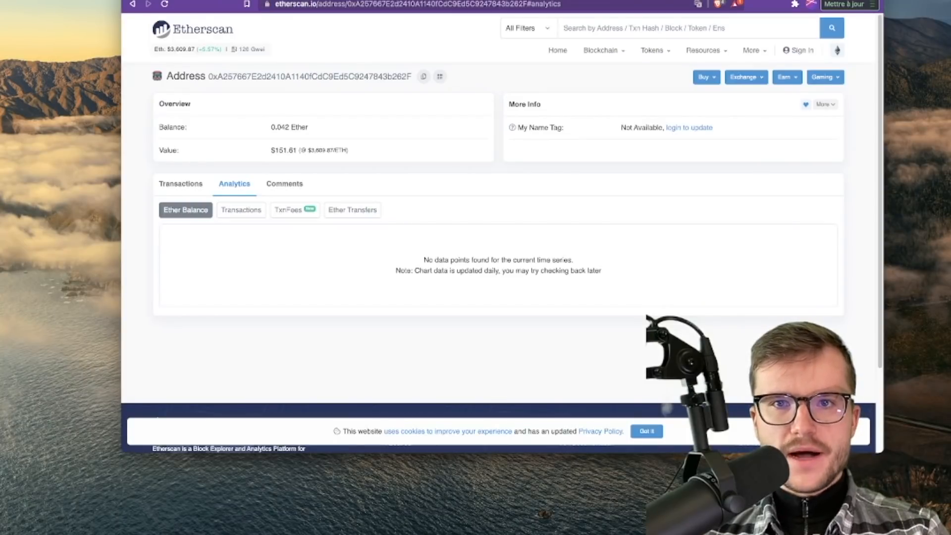
pyautogui.click(728, 0)
pyautogui.click(728, 0)
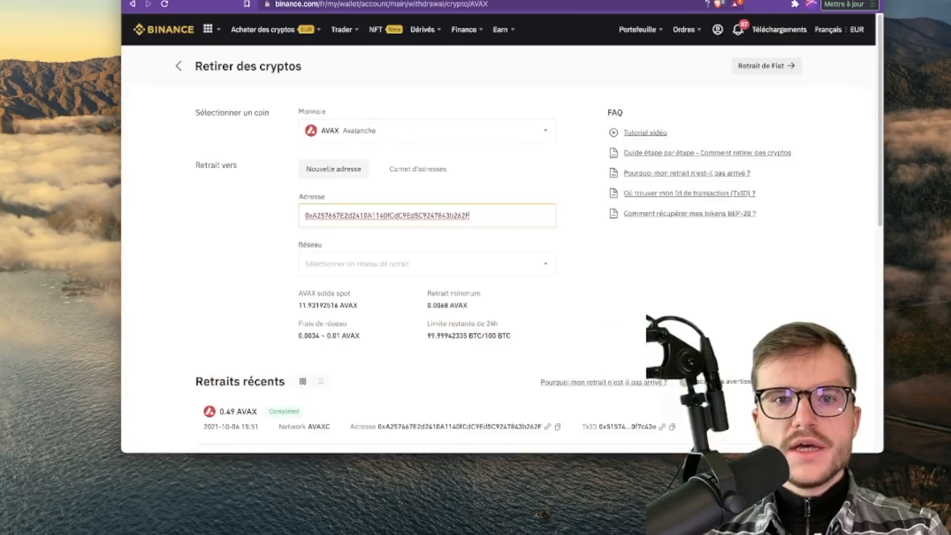
# Step: Choose AVAXC (AVAX C-Chain) as the withdrawal network and set the amount to 0.5 AVAX
pyautogui.click(441, 263)
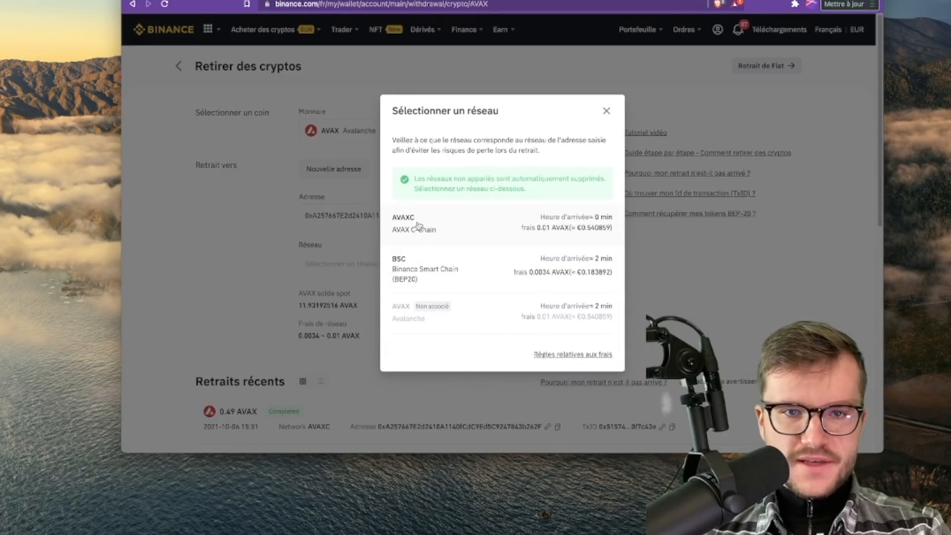
pyautogui.click(417, 225)
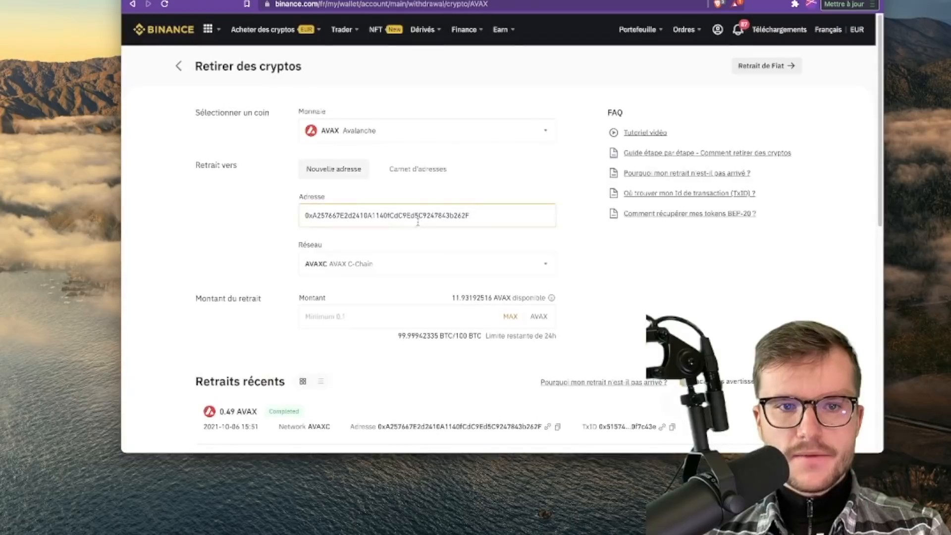
pyautogui.click(358, 310)
pyautogui.write('0')
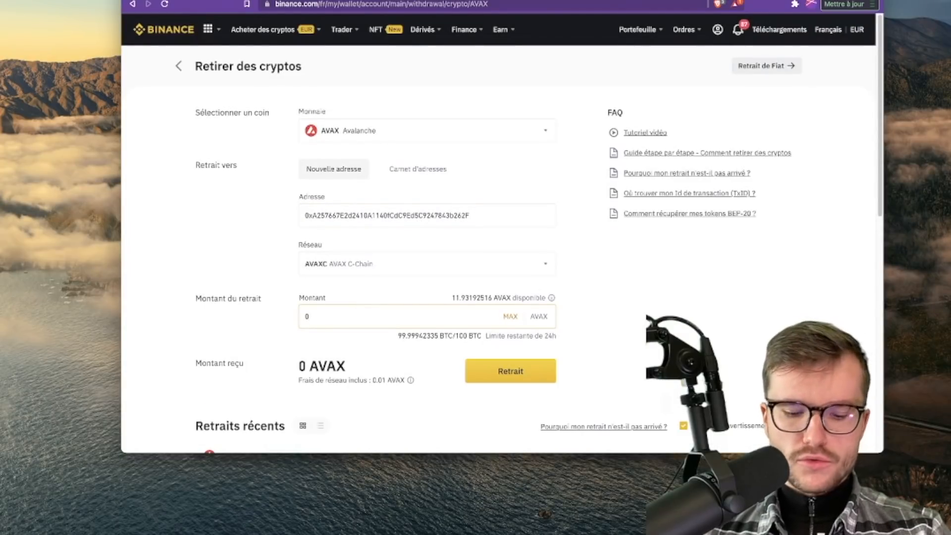
pyautogui.write(',')
pyautogui.write('4')
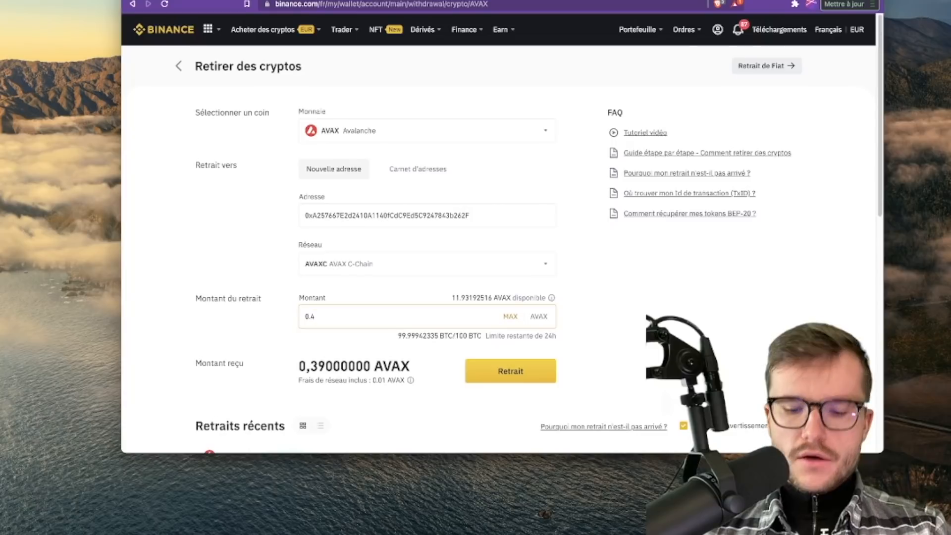
pyautogui.press('BackSpace')
pyautogui.write('5')
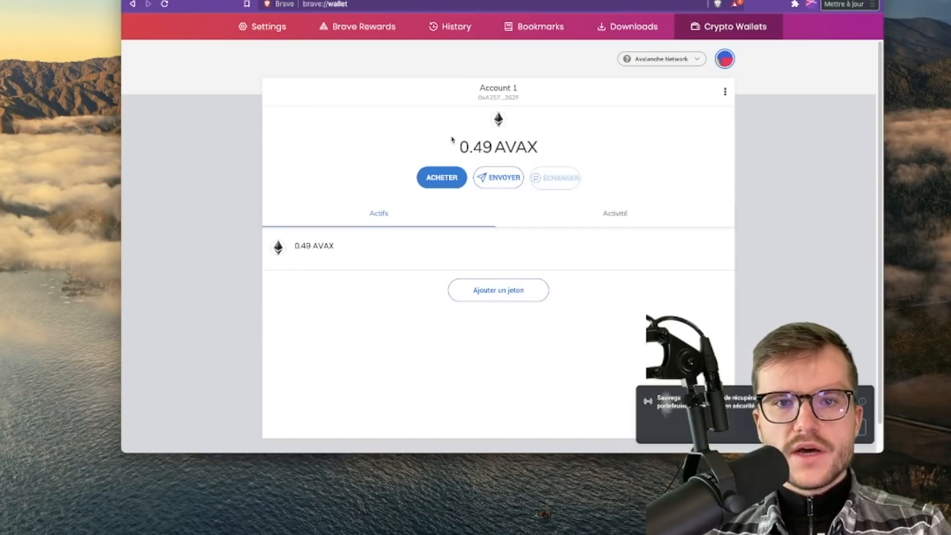
# Step: Examine the AVAX balance of Account 1 in the Brave wallet
pyautogui.moveTo(452, 139); pyautogui.dragTo(563, 149)
pyautogui.click(563, 149)
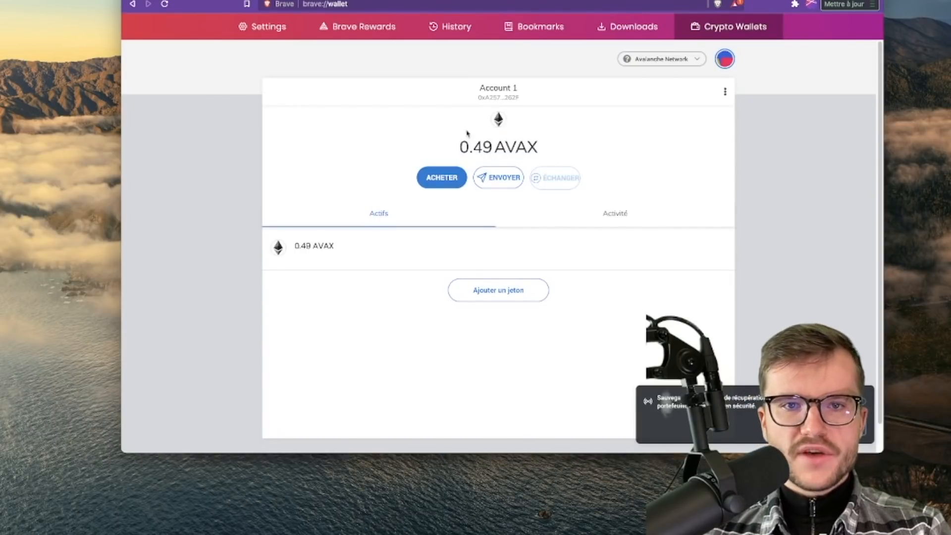
# Step: Compare the AVAX balance in the Brave wallet with the received amount on the Binance withdrawal form
pyautogui.moveTo(455, 144); pyautogui.dragTo(563, 148)
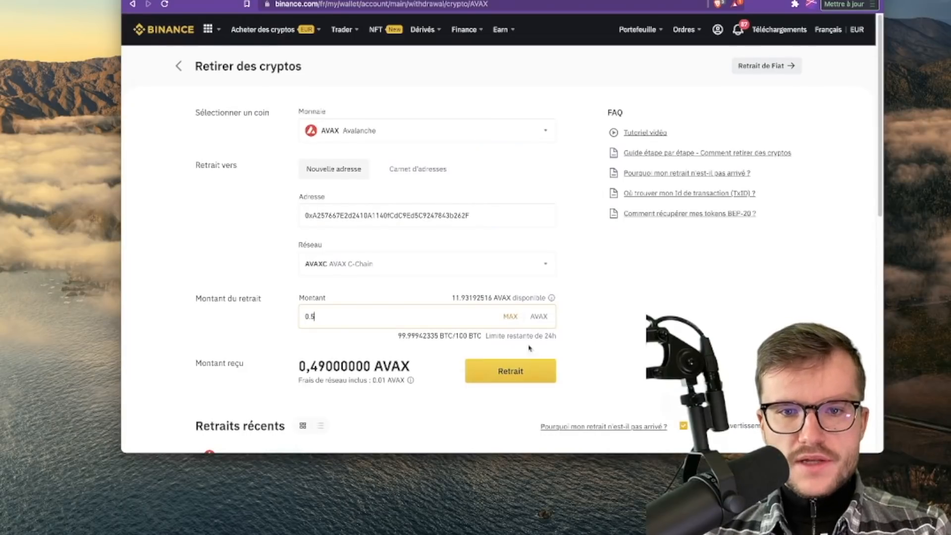
pyautogui.moveTo(215, 30)
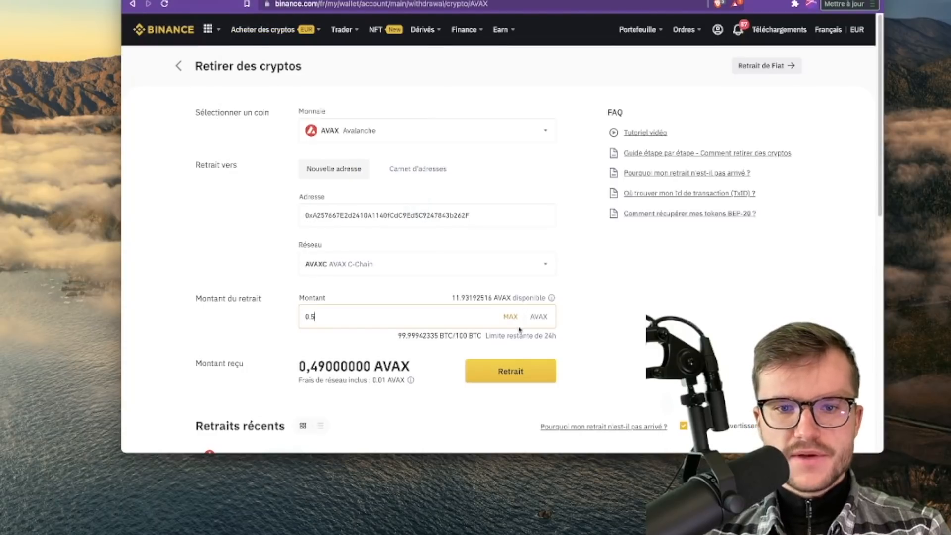
pyautogui.moveTo(331, 19)
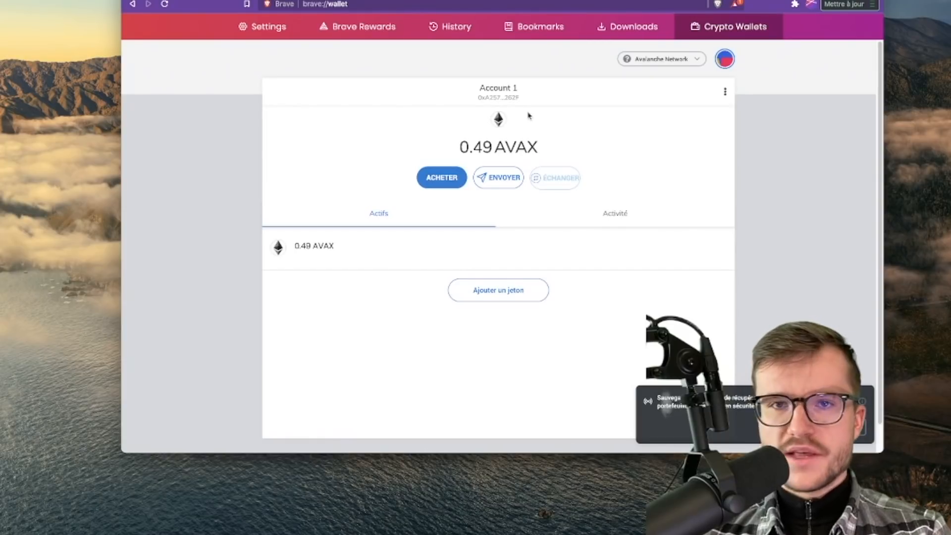
# Step: Switch the Brave wallet to the main Ethereum network (Réseau principal Ethereum) and check the ETH balance of Account 1
pyautogui.click(661, 60)
pyautogui.click(657, 140)
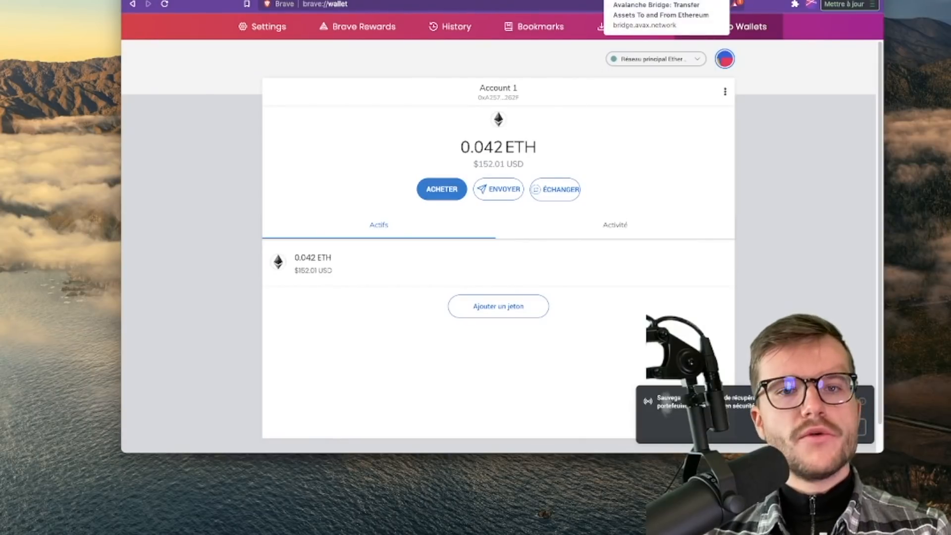
pyautogui.click(658, 59)
pyautogui.click(644, 141)
pyautogui.moveTo(539, 147)
pyautogui.mouseDown()
pyautogui.moveTo(441, 153)
pyautogui.moveTo(539, 152)
pyautogui.mouseUp()
pyautogui.click(568, 152)
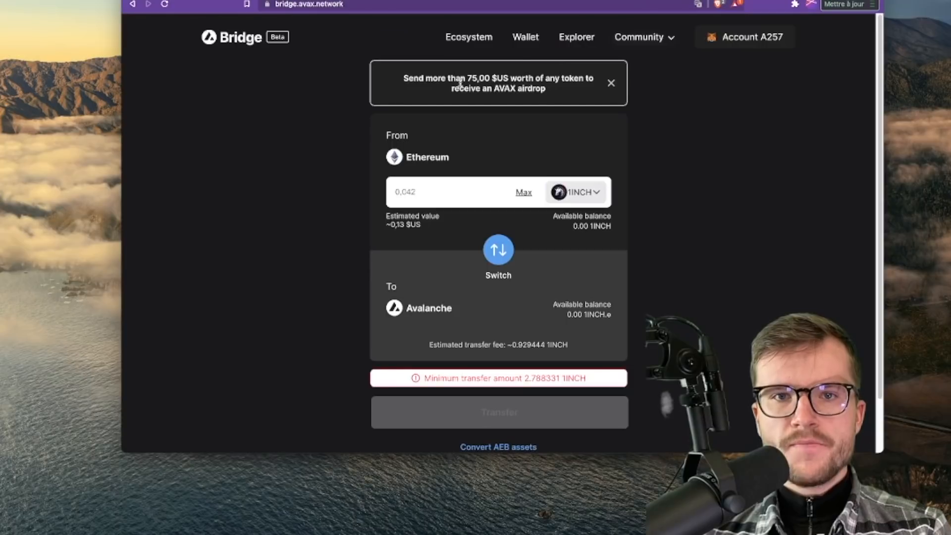
# Step: Read the airdrop notice on the Avalanche Bridge page and the transfer direction from Ethereum to Avalanche
pyautogui.moveTo(392, 79); pyautogui.dragTo(595, 99)
pyautogui.moveTo(407, 78); pyautogui.dragTo(619, 93)
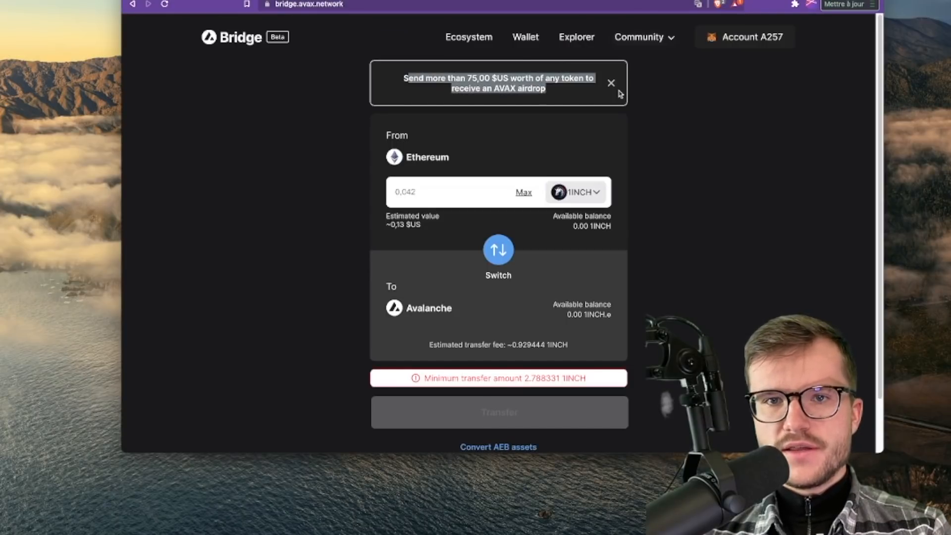
pyautogui.moveTo(562, 90); pyautogui.dragTo(339, 65)
pyautogui.click(319, 234)
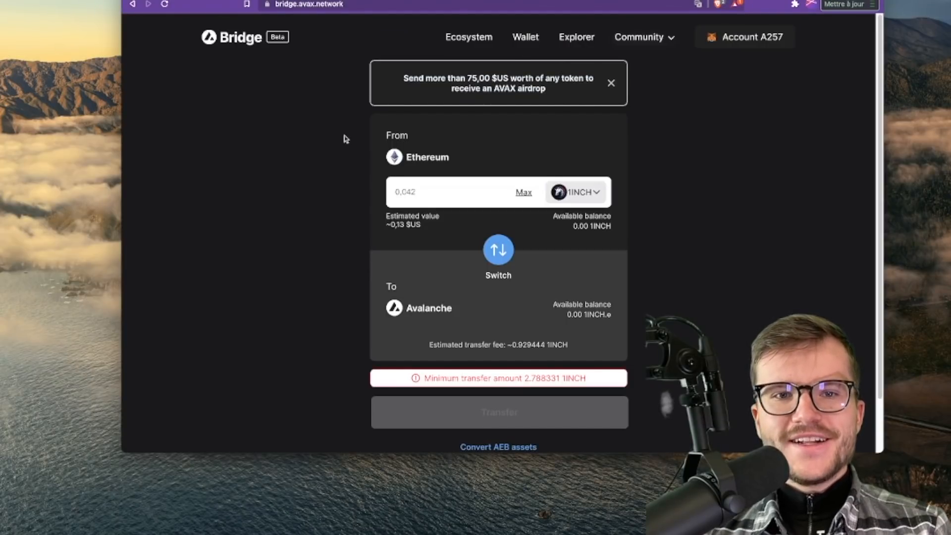
pyautogui.moveTo(391, 149); pyautogui.dragTo(444, 160)
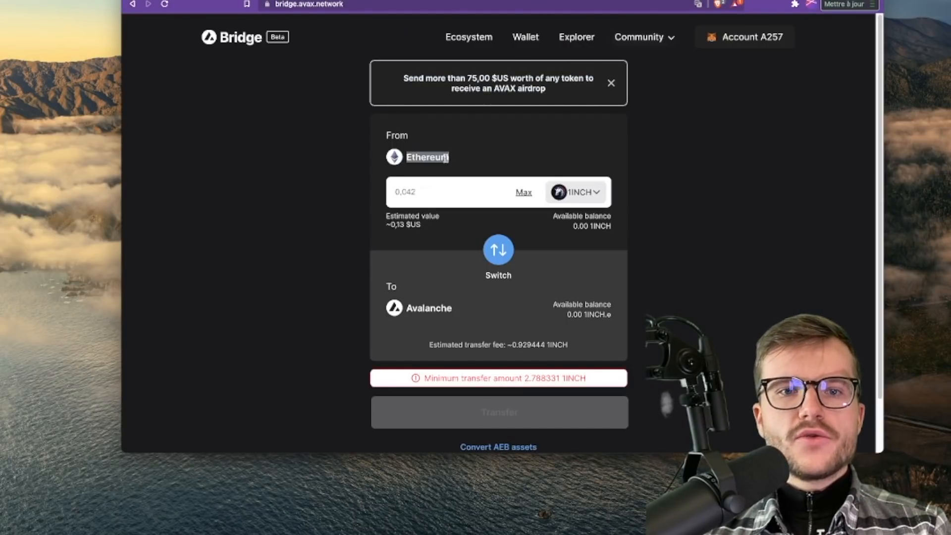
pyautogui.moveTo(405, 308); pyautogui.dragTo(475, 311)
# Step: Search for "eth" in the bridge's token list and choose ETH as the token to transfer from Ethereum
pyautogui.click(567, 191)
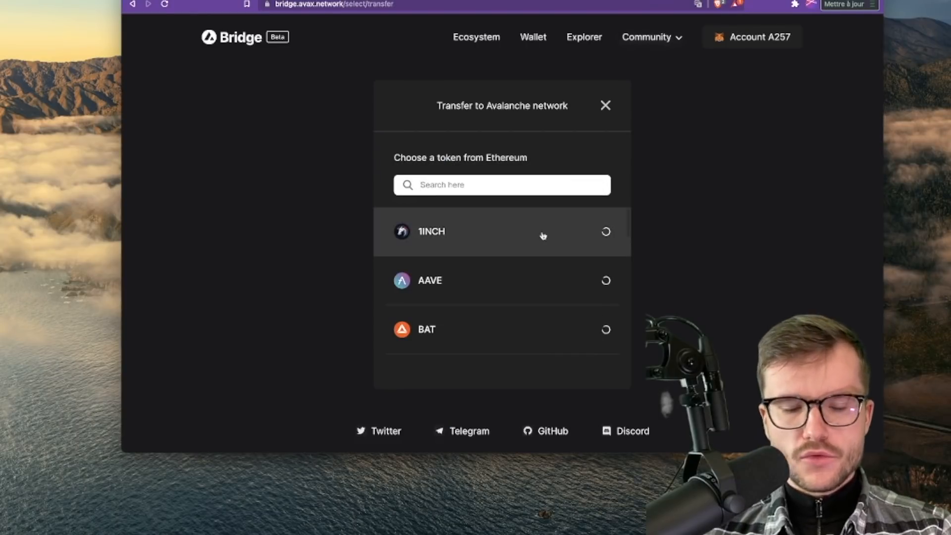
pyautogui.write('eth')
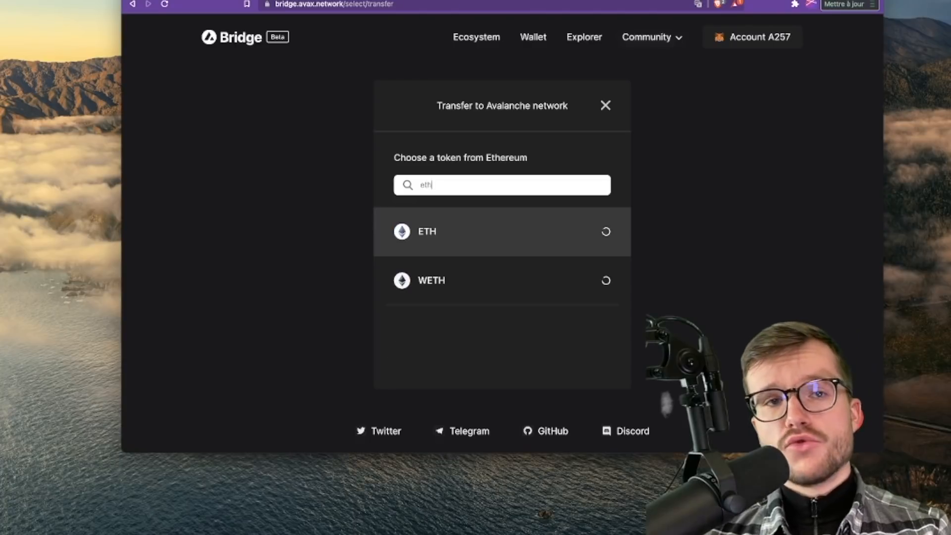
pyautogui.click(543, 236)
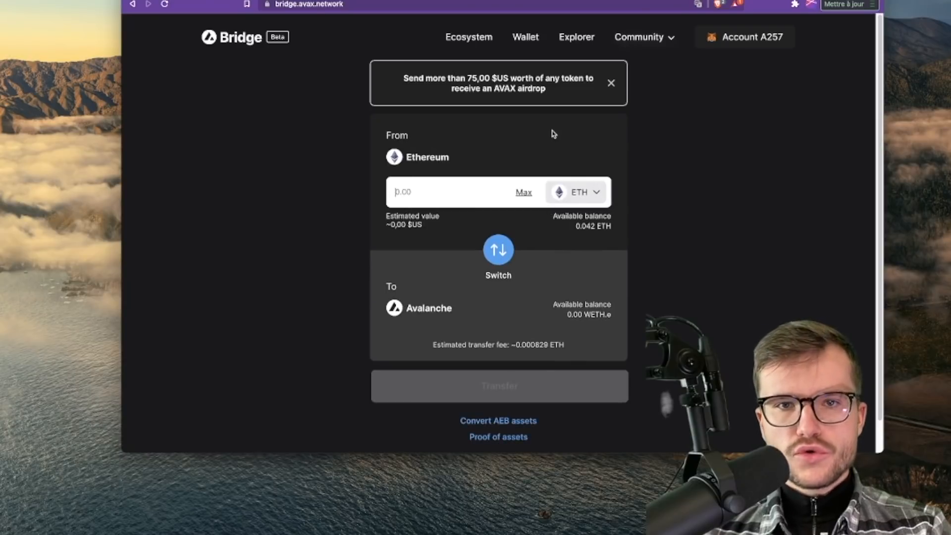
pyautogui.click(576, 188)
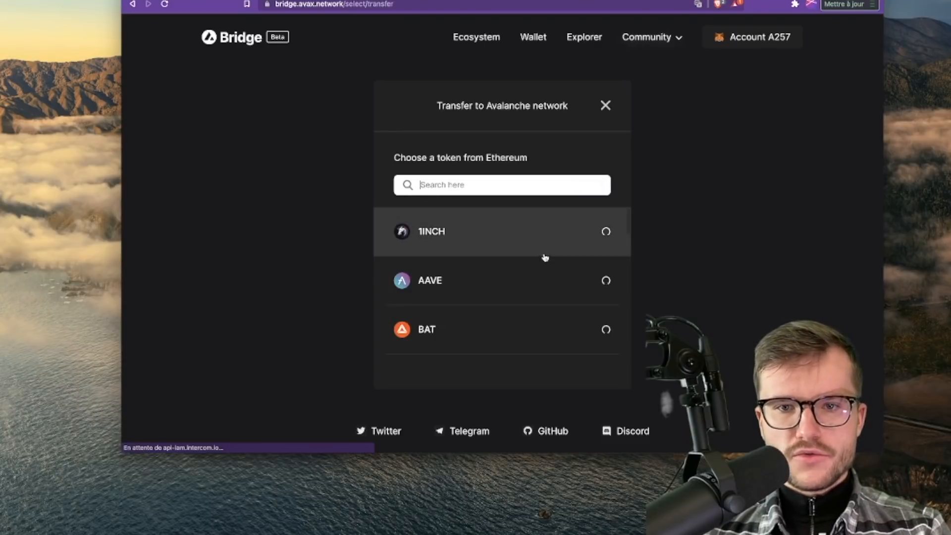
pyautogui.click(606, 103)
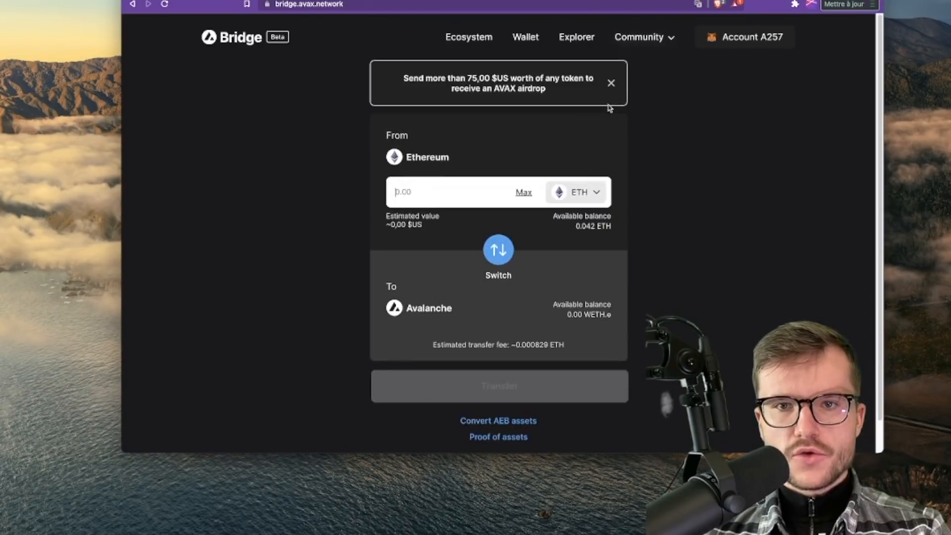
# Step: Set the bridge transfer amount to 0.03 ETH and start the transfer to Avalanche
pyautogui.click(524, 192)
pyautogui.press('BackSpace')
pyautogui.press('BackSpace')
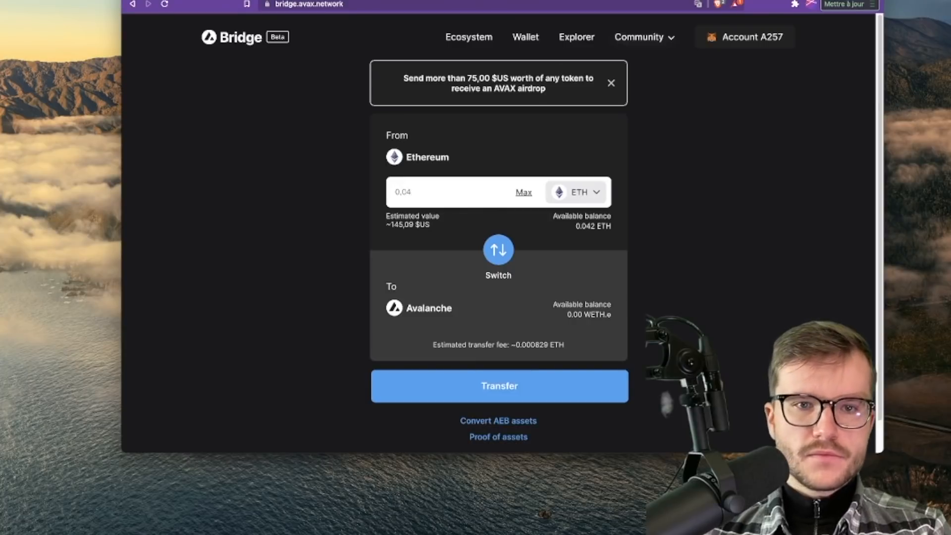
pyautogui.write('3')
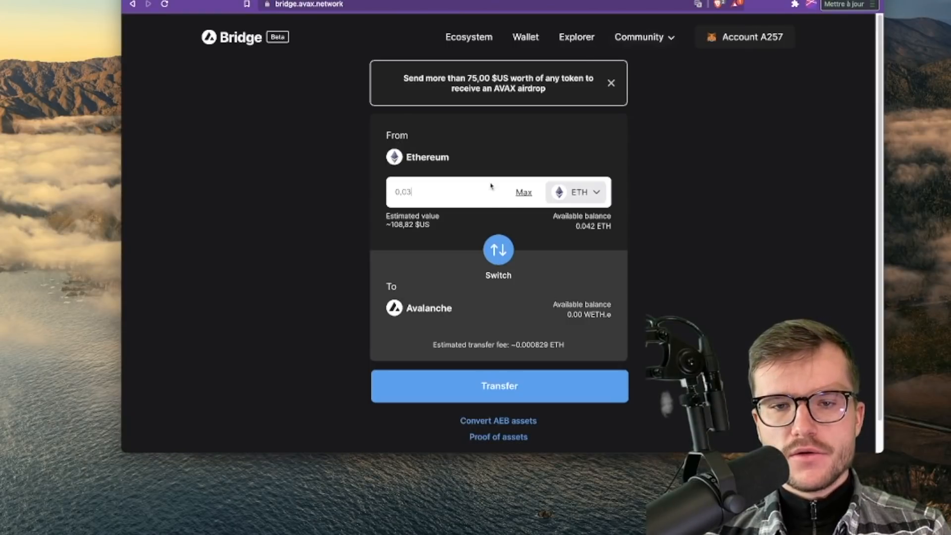
pyautogui.click(513, 385)
pyautogui.moveTo(745, 1); pyautogui.dragTo(574, 33)
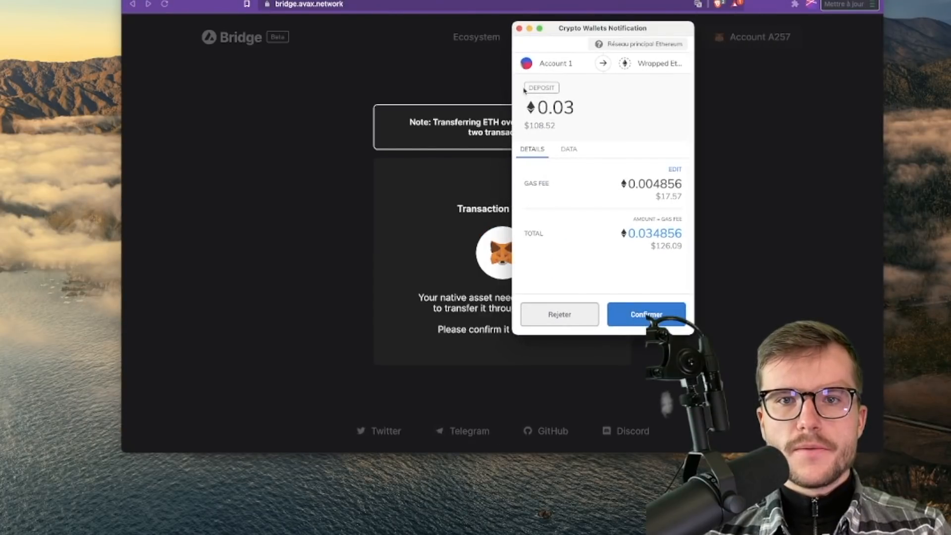
# Step: Review the gas fee and its general and advanced settings, and confirm the 0.03 ETH deposit in the wallet notification
pyautogui.moveTo(650, 197); pyautogui.dragTo(681, 196)
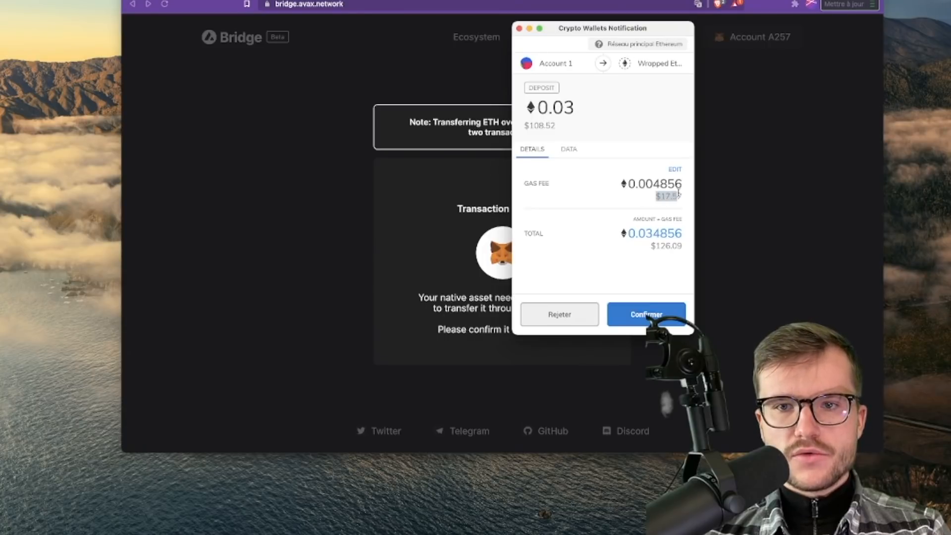
pyautogui.click(675, 170)
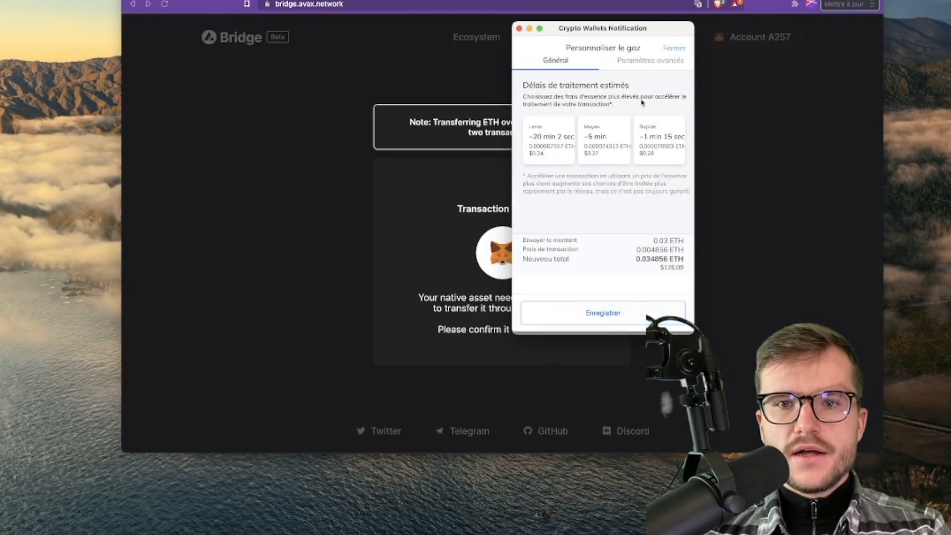
pyautogui.click(646, 62)
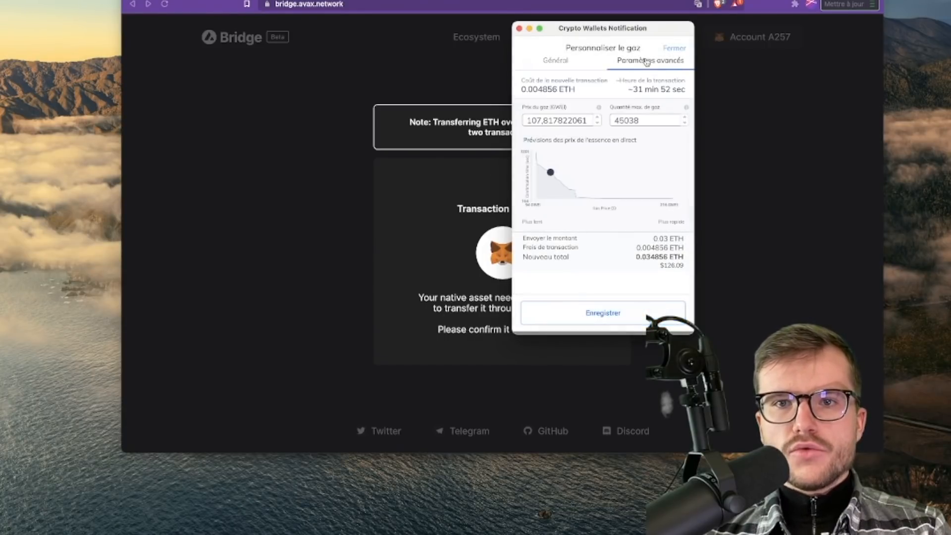
pyautogui.click(671, 48)
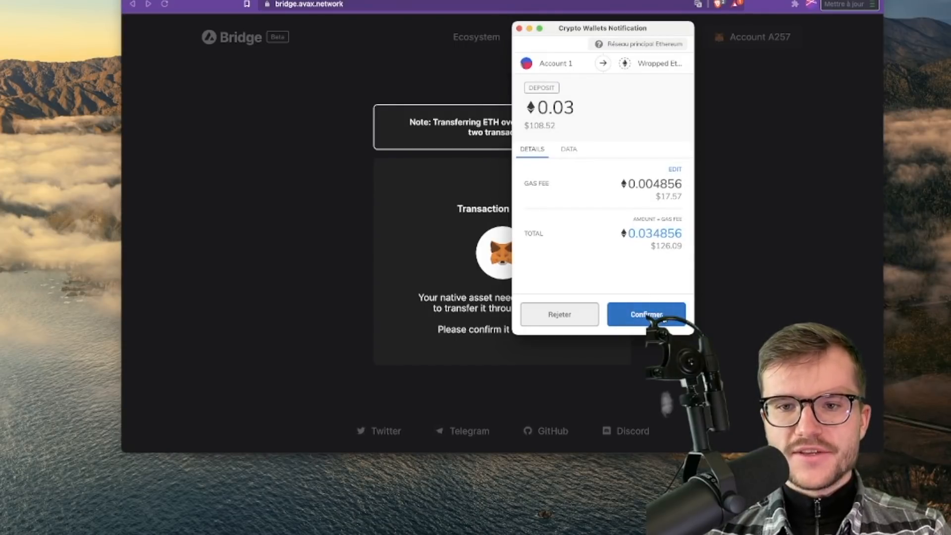
pyautogui.click(661, 315)
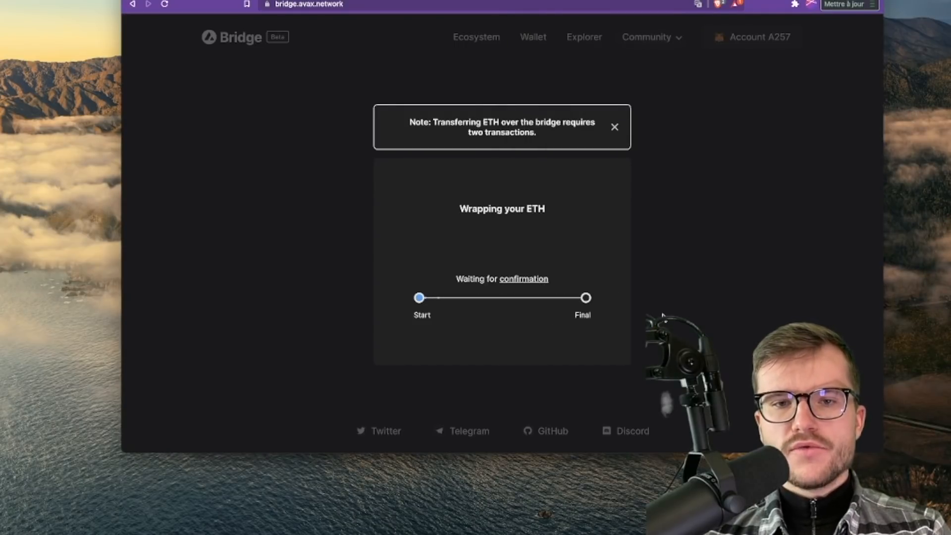
# Step: Check the ETH wrapping transaction on Etherscan, and switch the Brave wallet to the Avalanche Network
pyautogui.click(517, 278)
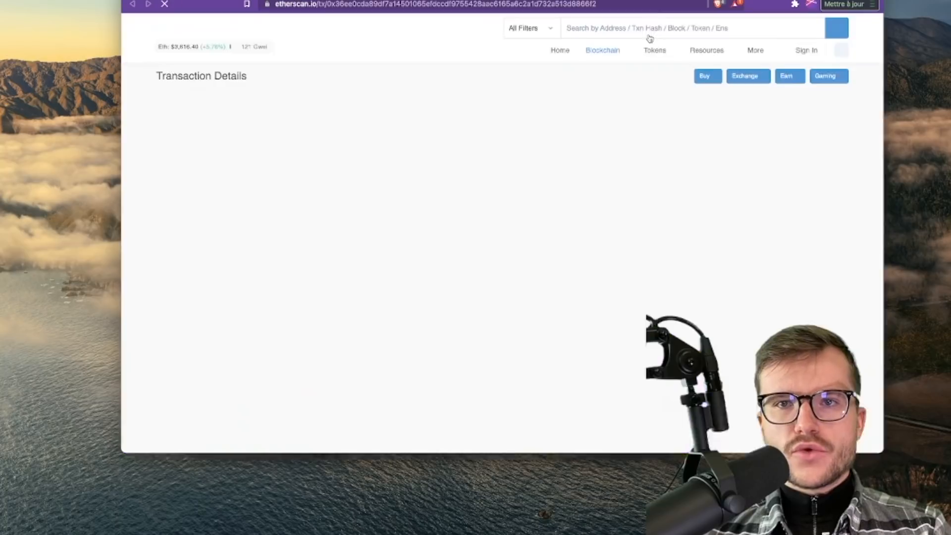
pyautogui.click(165, 4)
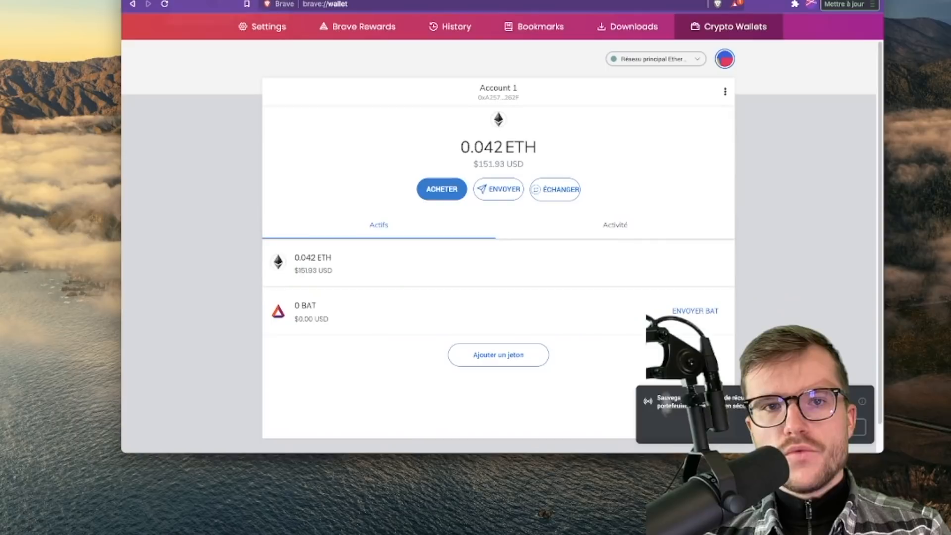
pyautogui.click(642, 57)
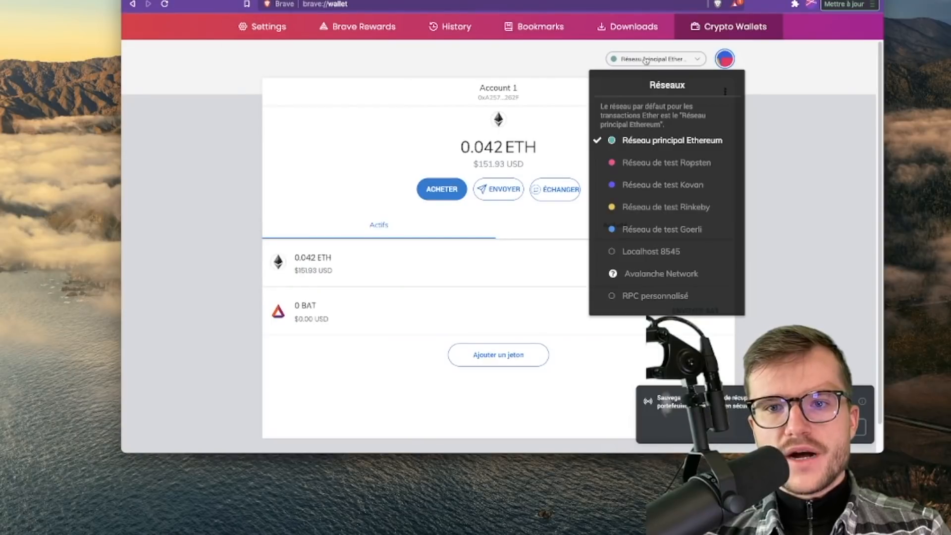
pyautogui.click(644, 273)
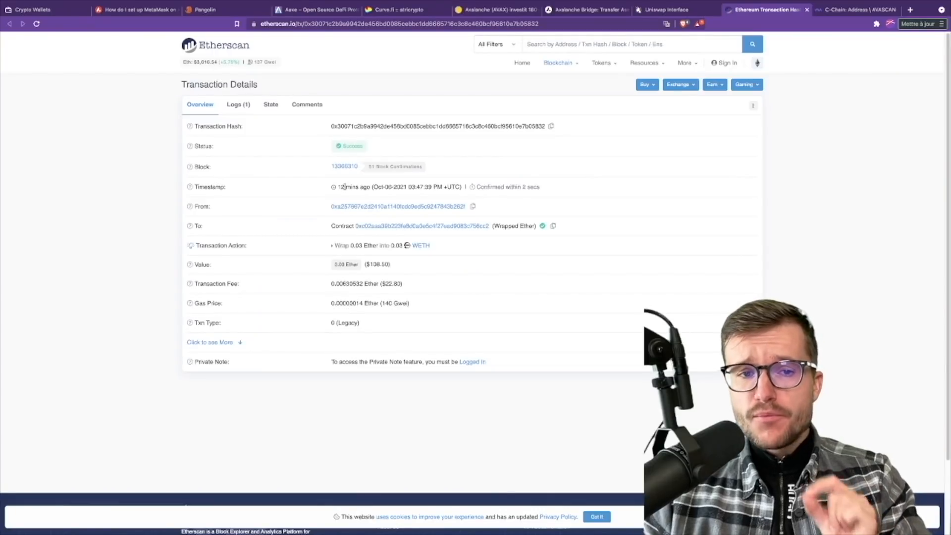
# Step: Check the wrapping transaction's timestamp on Etherscan, and transfer the maximum available WETH from Ethereum to Avalanche on the bridge
pyautogui.moveTo(338, 187); pyautogui.dragTo(371, 187)
pyautogui.click(371, 188)
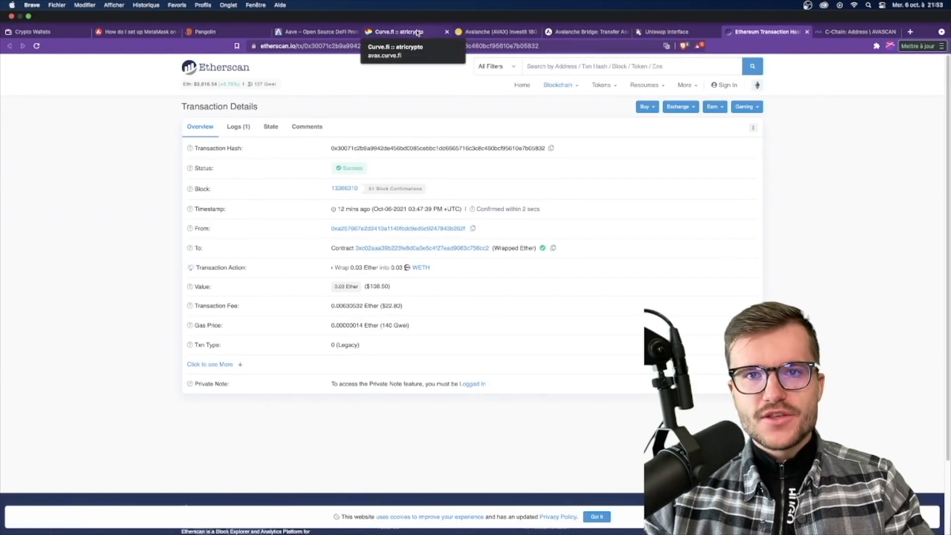
pyautogui.click(555, 32)
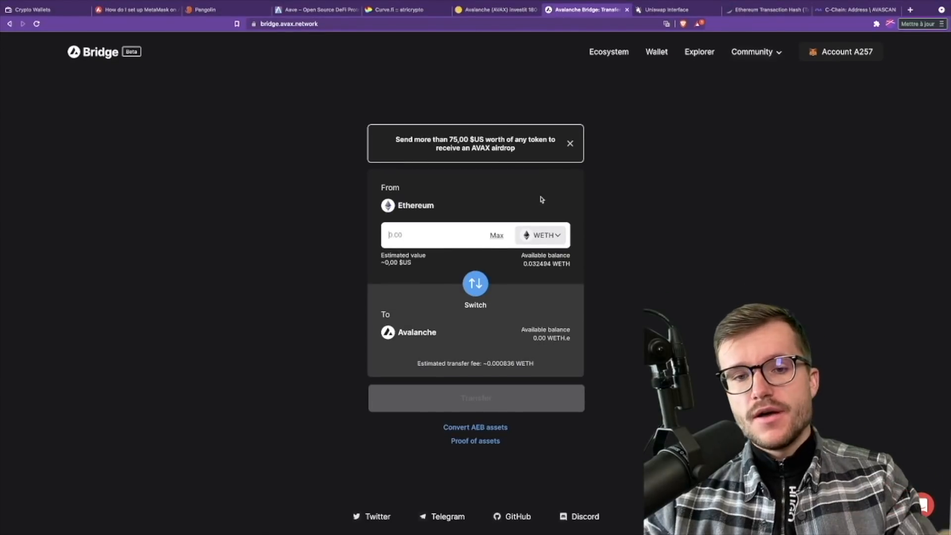
pyautogui.click(497, 235)
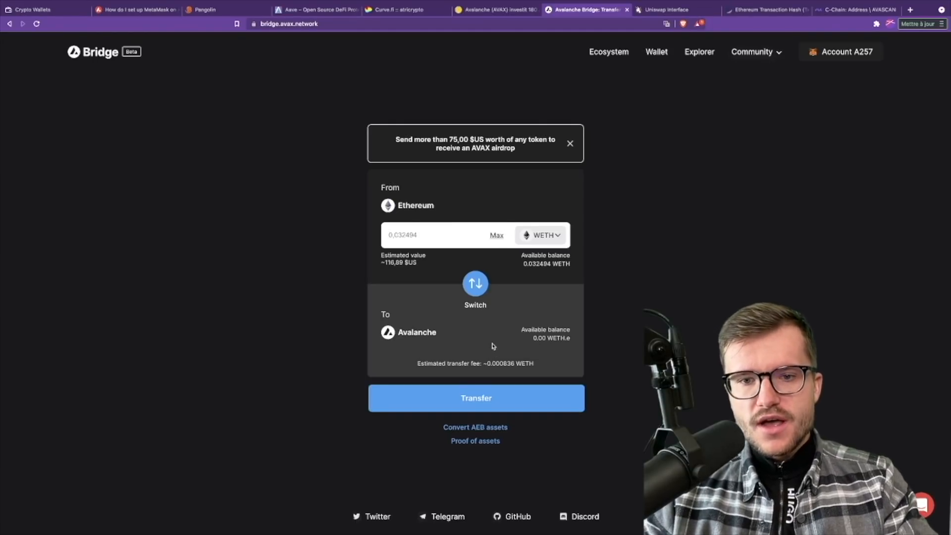
pyautogui.click(504, 388)
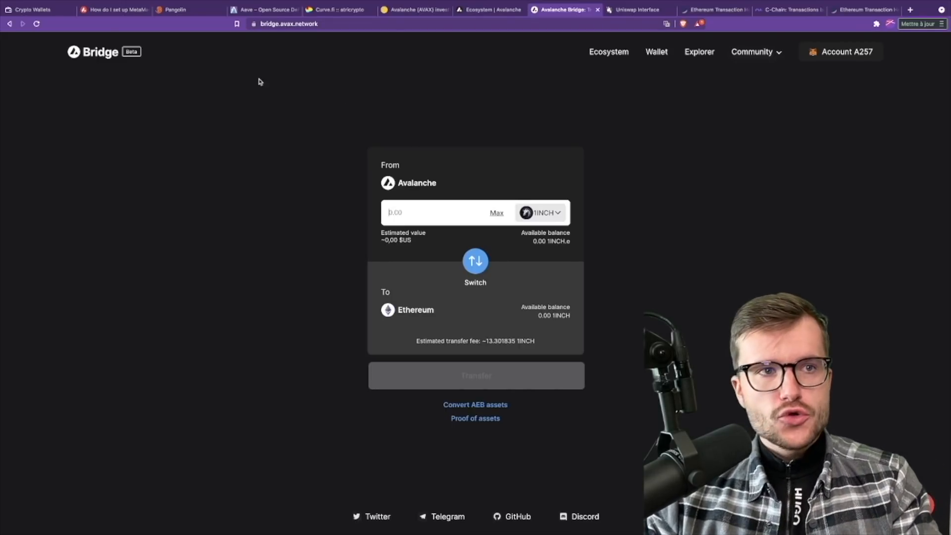
# Step: Check the token balances of Account 1 in the Brave wallet with the Avalanche Network selected
pyautogui.click(32, 10)
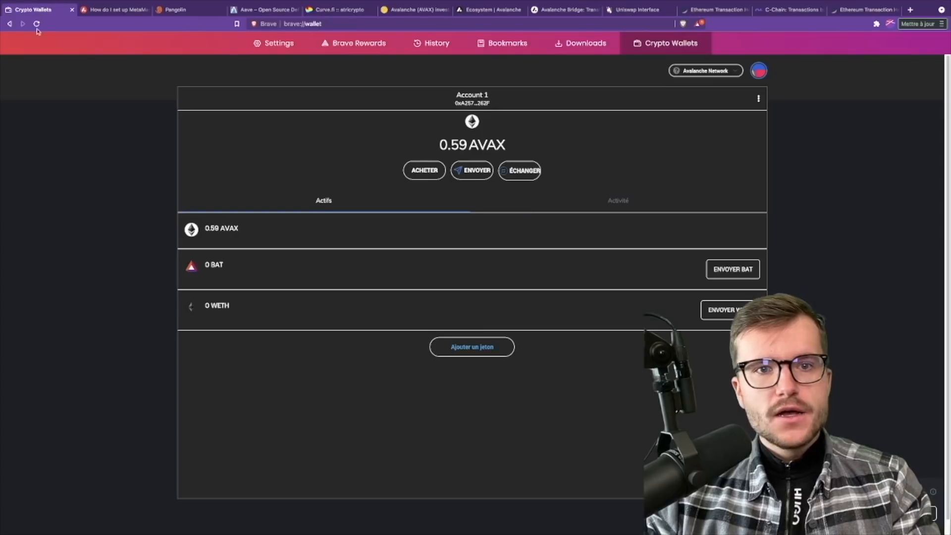
pyautogui.click(704, 74)
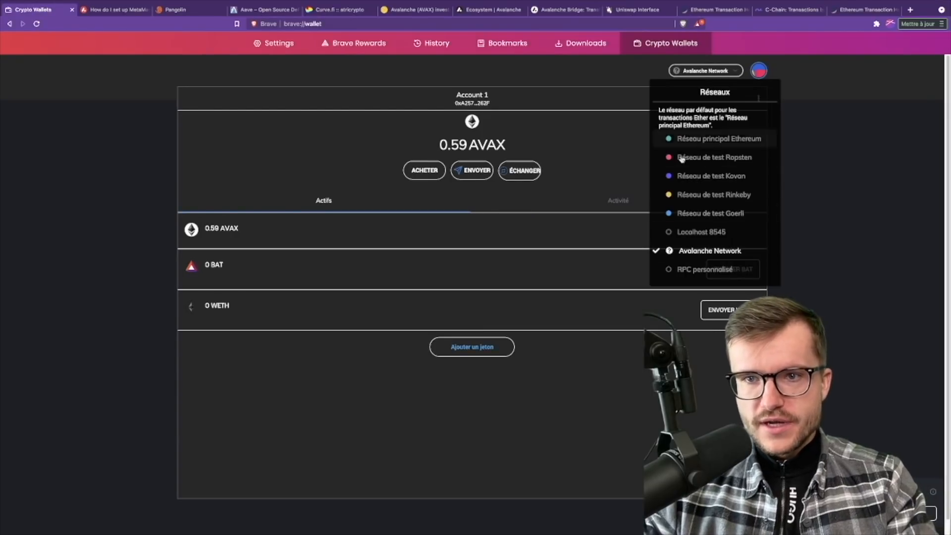
pyautogui.click(706, 252)
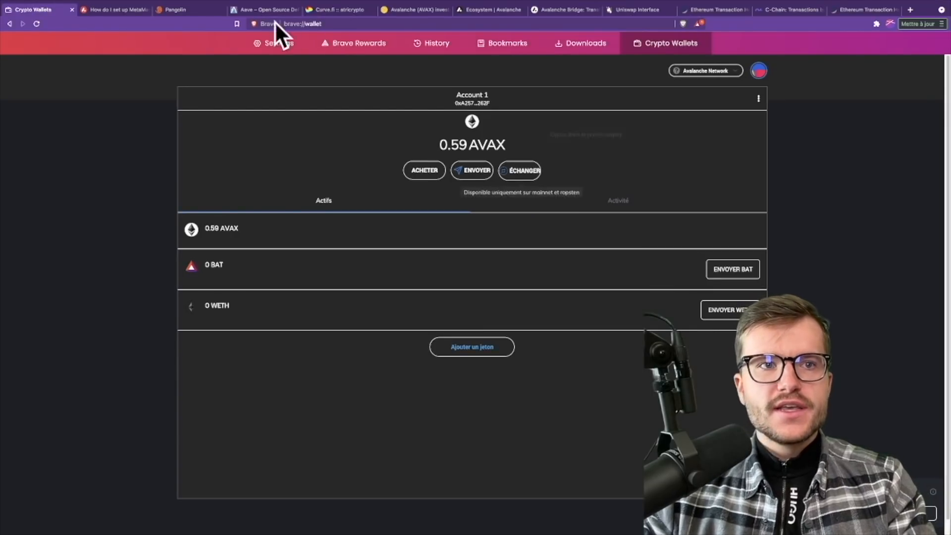
# Step: Open the Pangolin swap page and check the token balances in its source token list
pyautogui.click(116, 10)
pyautogui.click(203, 10)
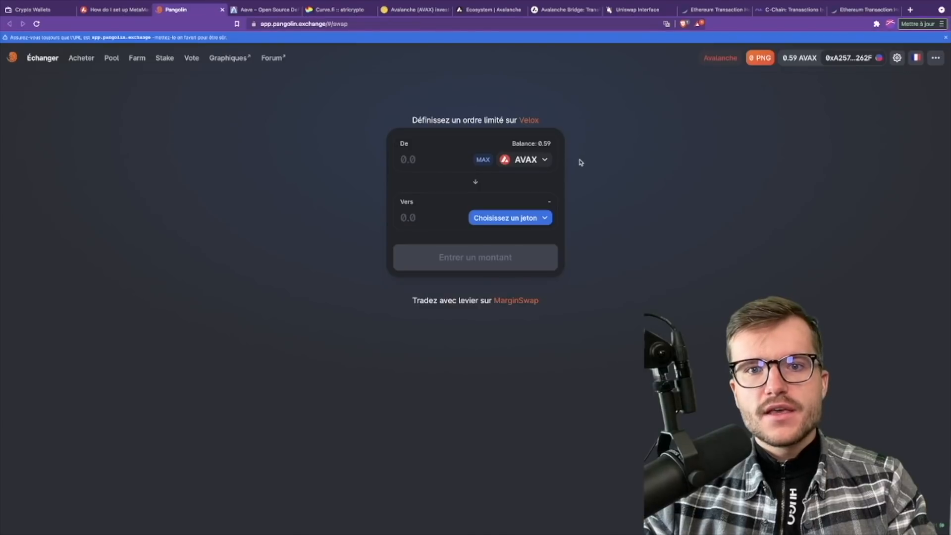
pyautogui.click(521, 158)
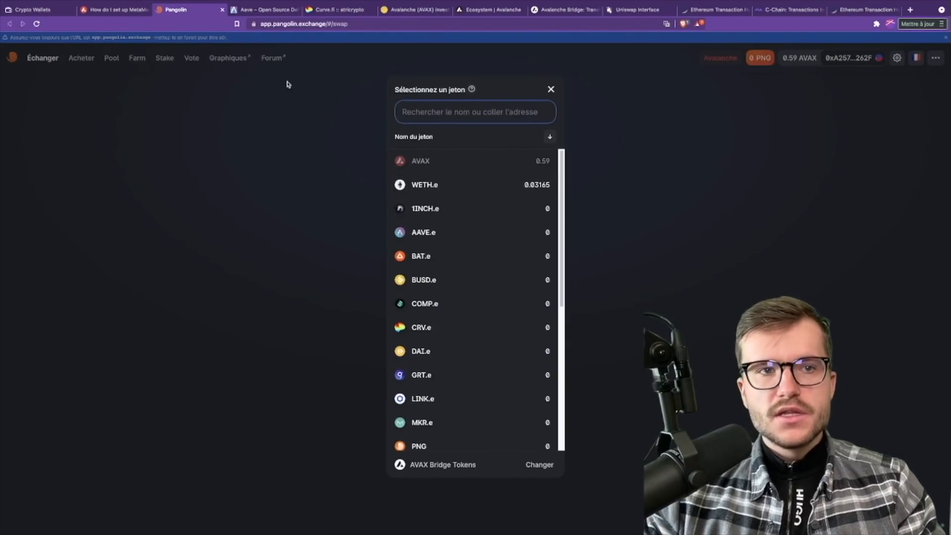
pyautogui.click(269, 85)
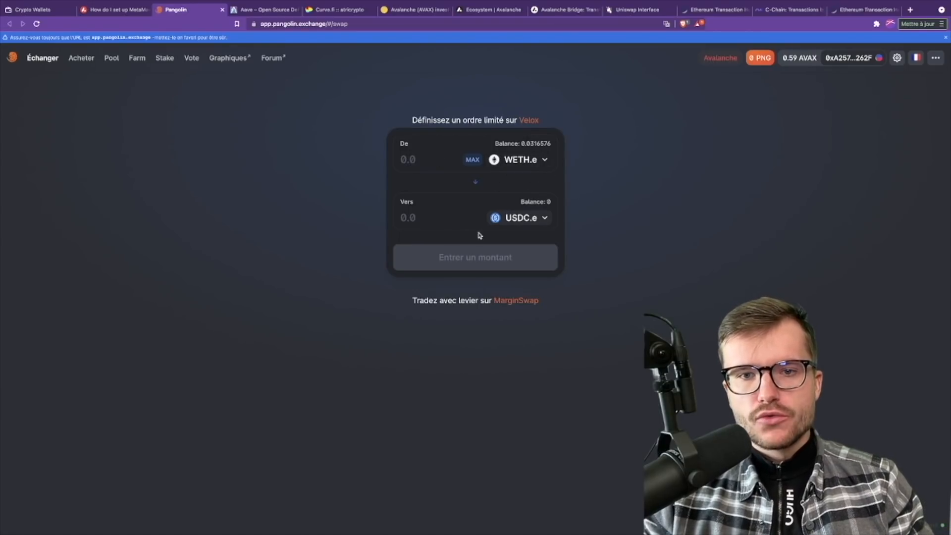
# Step: Set up a swap of WETH.e for 10 USDC.e, and approve and confirm Pangolin's spending of WETH.e in the wallet
pyautogui.click(507, 164)
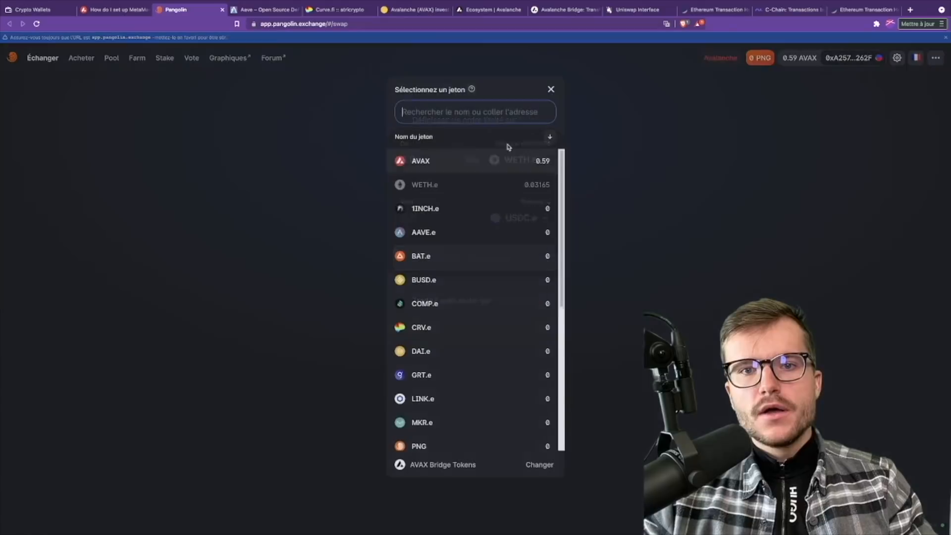
pyautogui.click(592, 142)
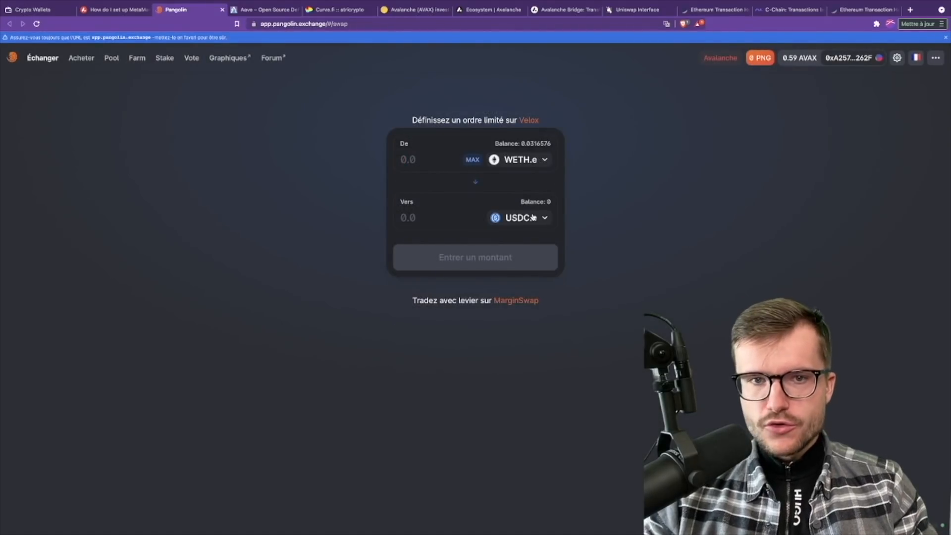
pyautogui.click(430, 157)
pyautogui.click(428, 220)
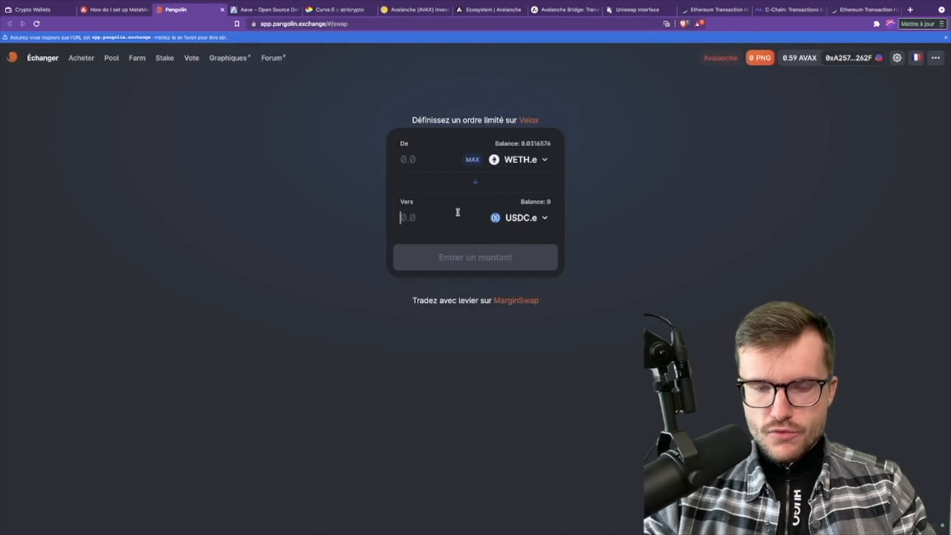
pyautogui.write('10')
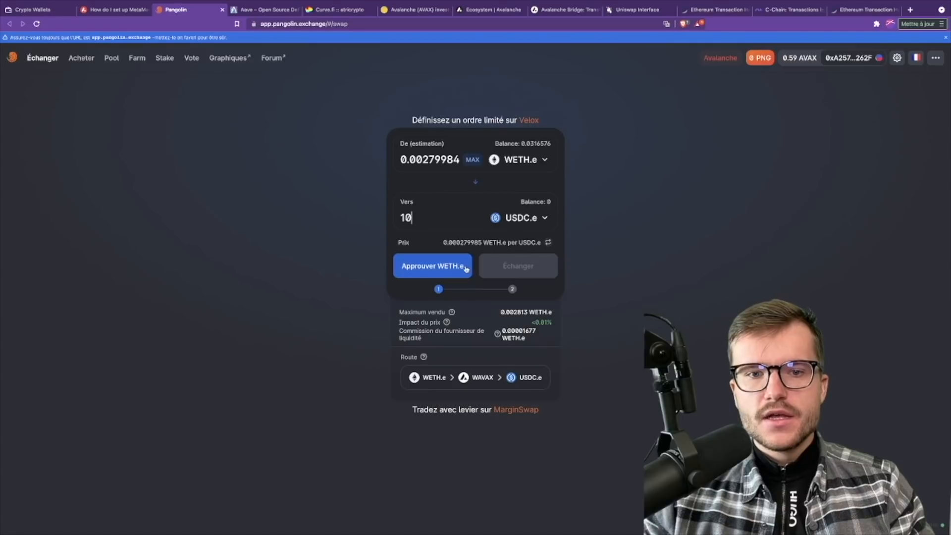
pyautogui.click(465, 268)
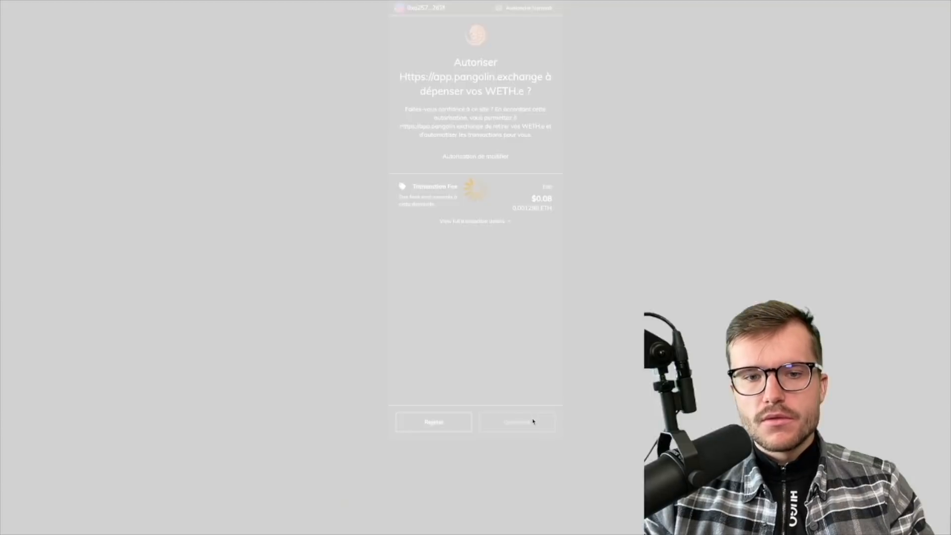
pyautogui.click(532, 421)
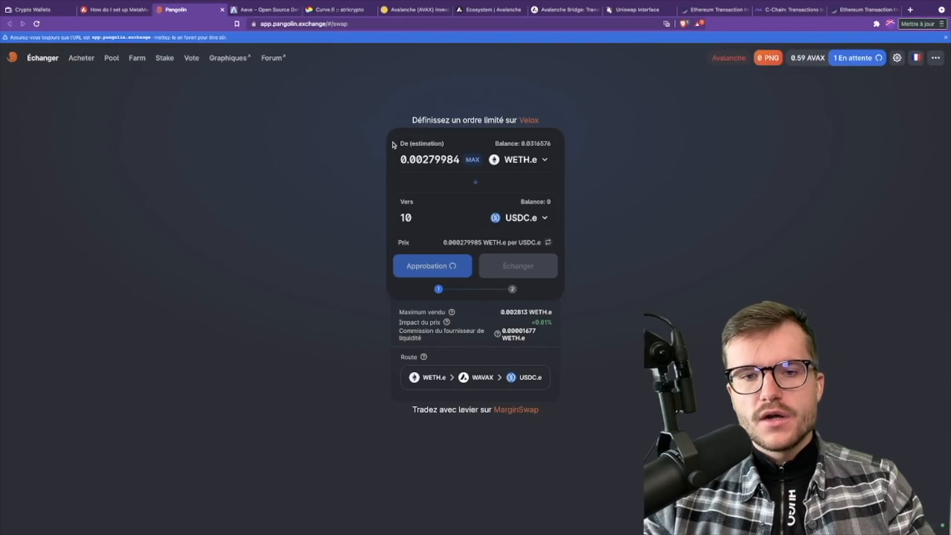
# Step: Check the wallet's AVAX, USDC.e and WETH.e balances in Pangolin's token selection list
pyautogui.click(521, 159)
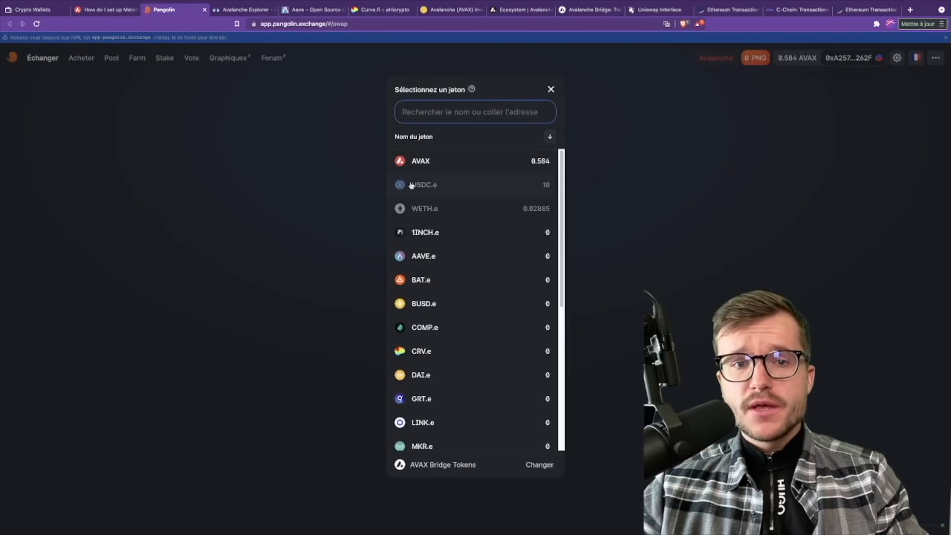
pyautogui.click(686, 224)
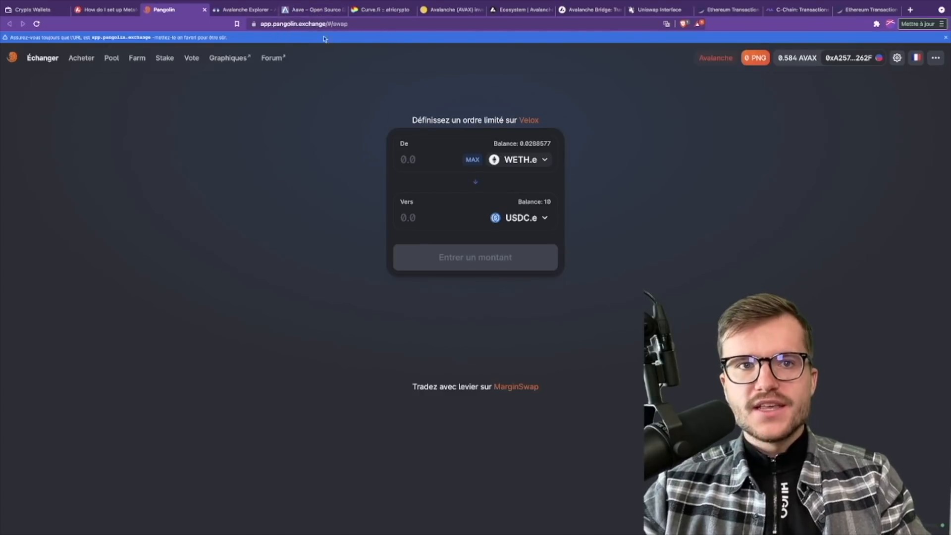
# Step: Open the Aave website and look over its total liquidity and the Avalanche market's asset table
pyautogui.click(314, 9)
pyautogui.scroll(4, 490, 153)
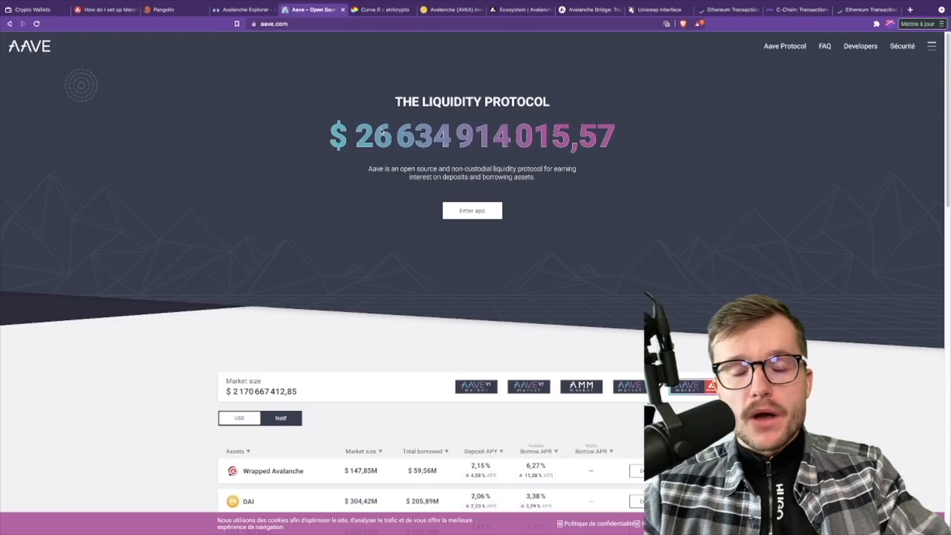
pyautogui.scroll(-3, 381, 134)
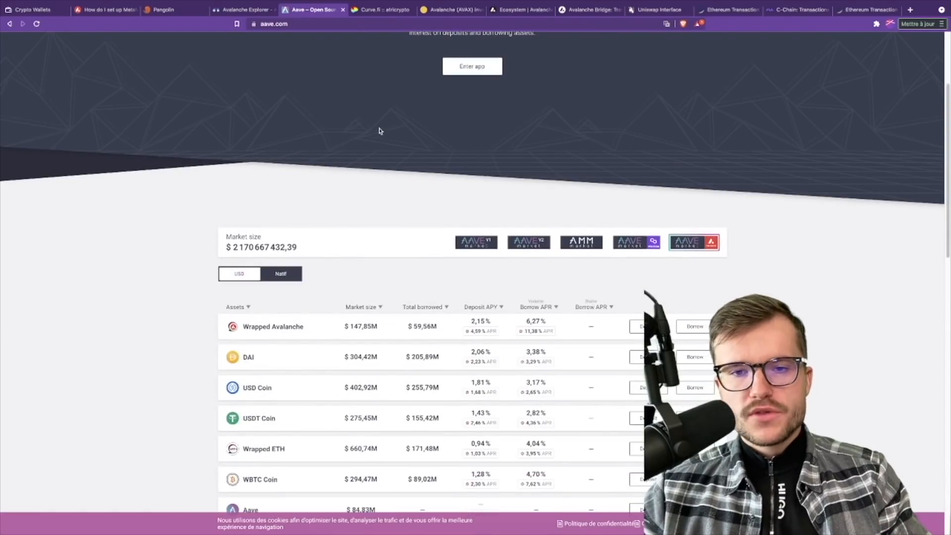
pyautogui.scroll(3, 378, 131)
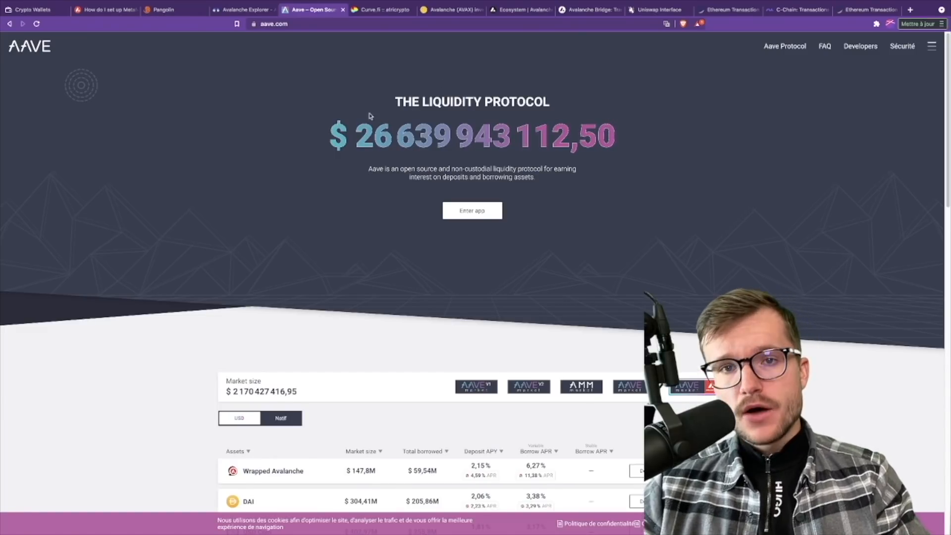
# Step: Compare the market sizes and rates of Aave's Polygon, V2 and Avalanche markets
pyautogui.scroll(-2, 557, 220)
pyautogui.scroll(-2, 557, 222)
pyautogui.click(621, 250)
pyautogui.scroll(-2, 621, 242)
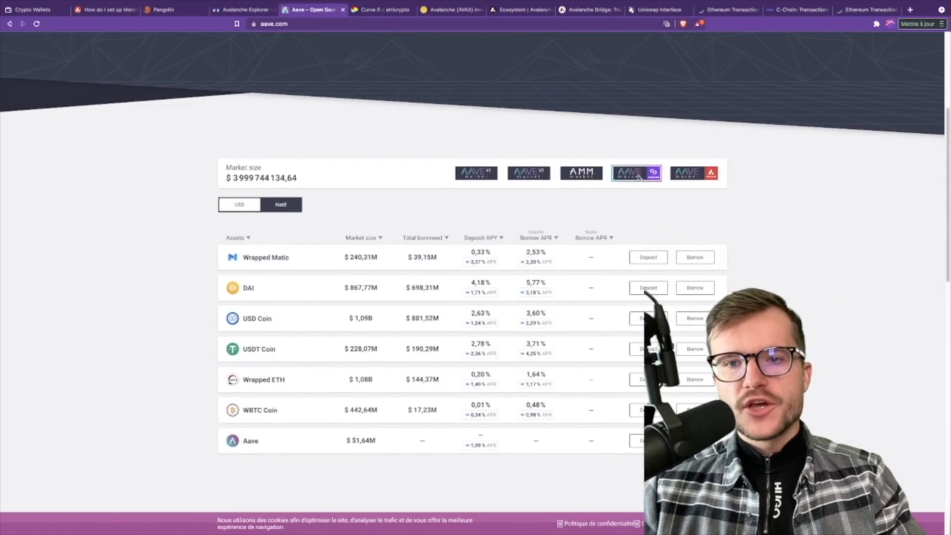
pyautogui.click(535, 173)
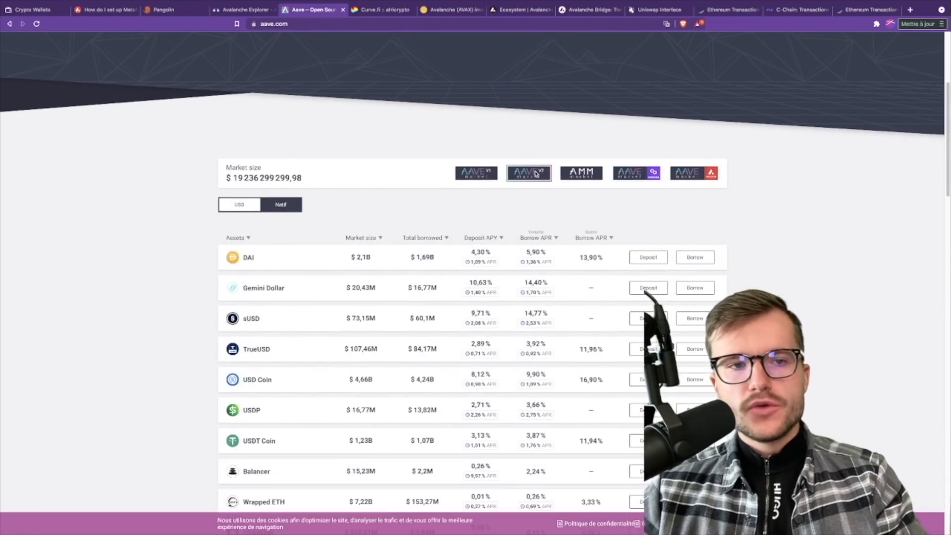
pyautogui.click(690, 179)
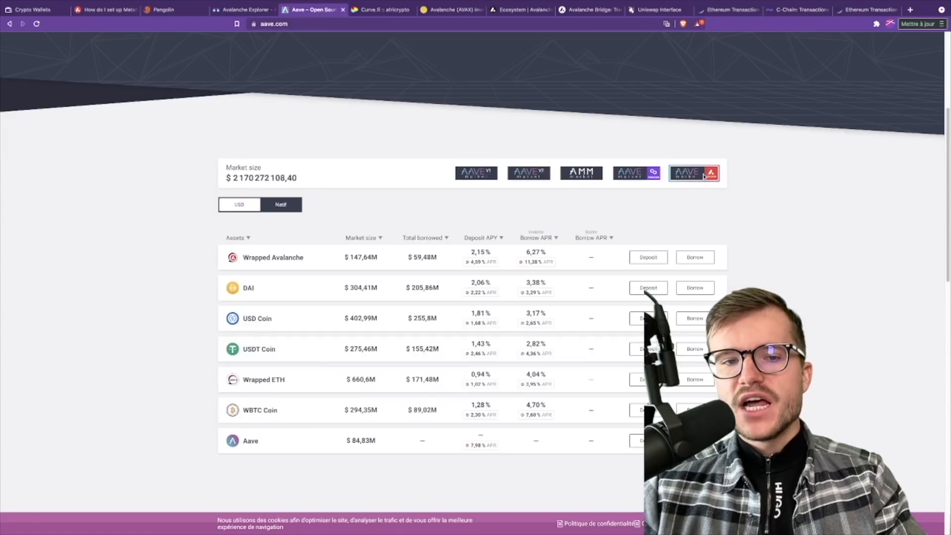
# Step: Examine the deposit and borrow rates and the WAVAX reward rates of the assets in Aave's Avalanche market
pyautogui.scroll(-2, 603, 238)
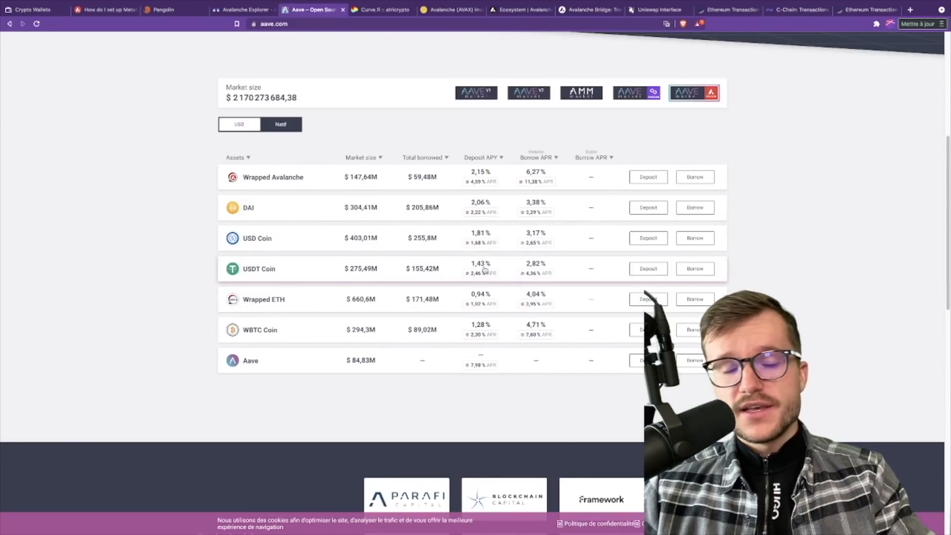
pyautogui.moveTo(487, 247)
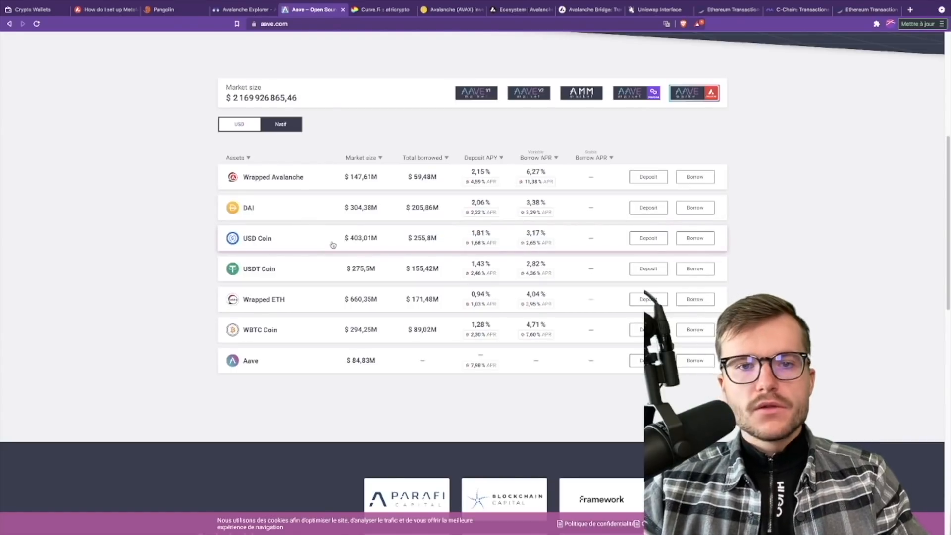
pyautogui.moveTo(483, 183)
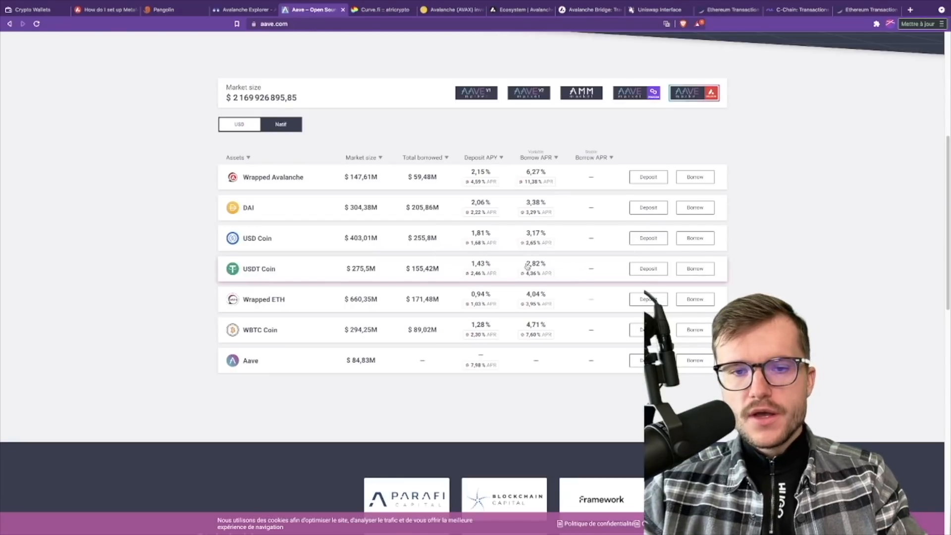
pyautogui.moveTo(543, 273)
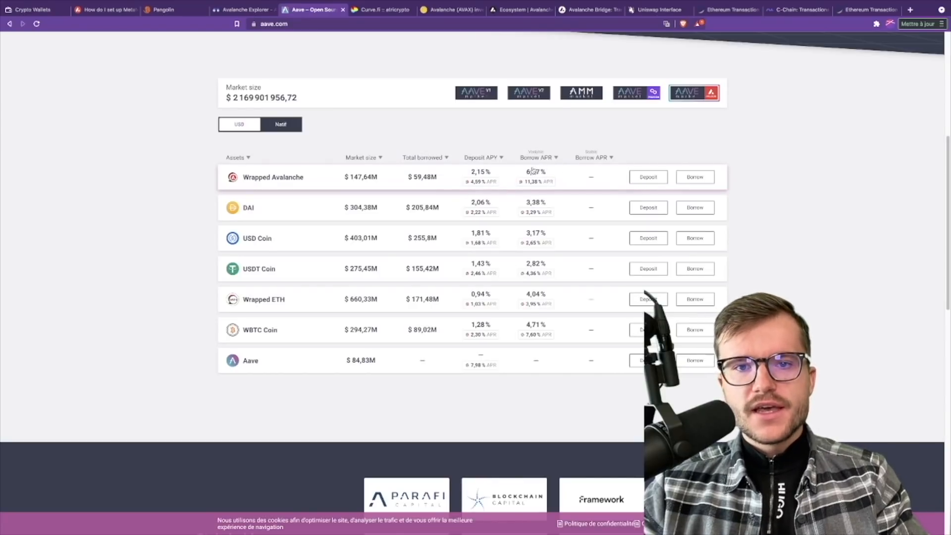
pyautogui.moveTo(528, 188)
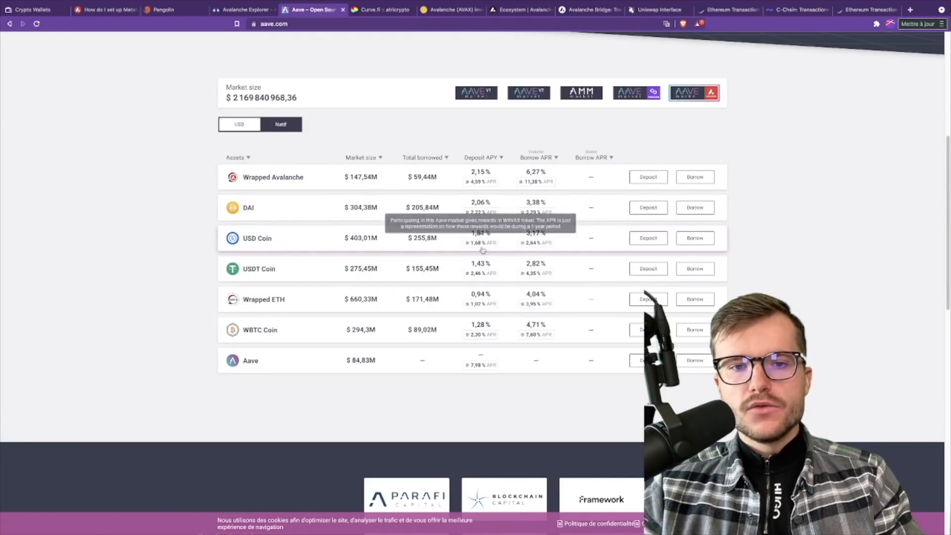
# Step: Open the Aave app, dismiss the translation prompt, connect Account 1 through the browser wallet, and switch to the Avalanche market
pyautogui.click(661, 238)
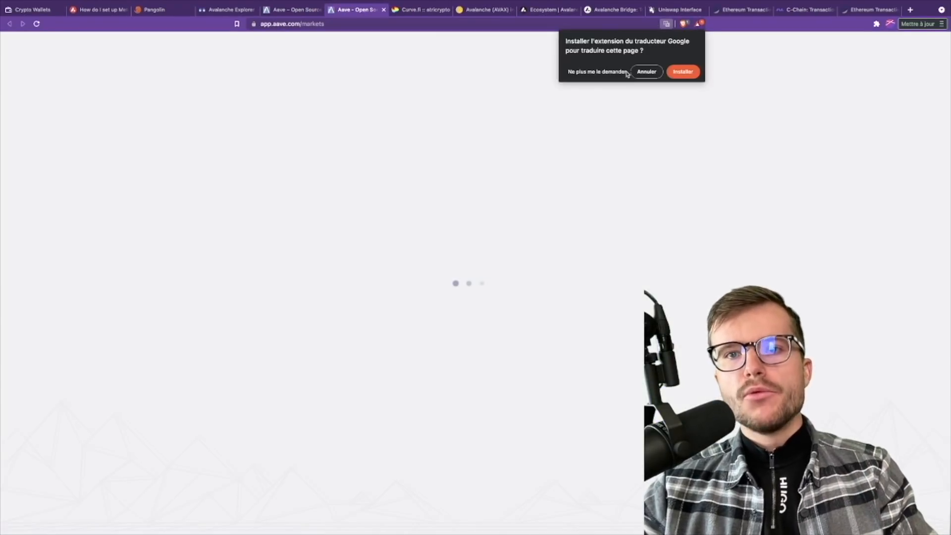
pyautogui.click(638, 73)
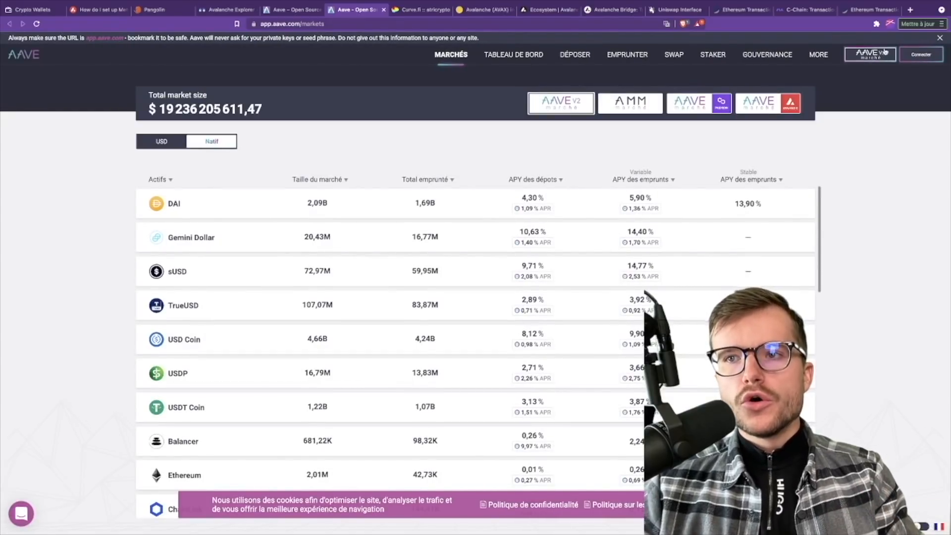
pyautogui.click(915, 58)
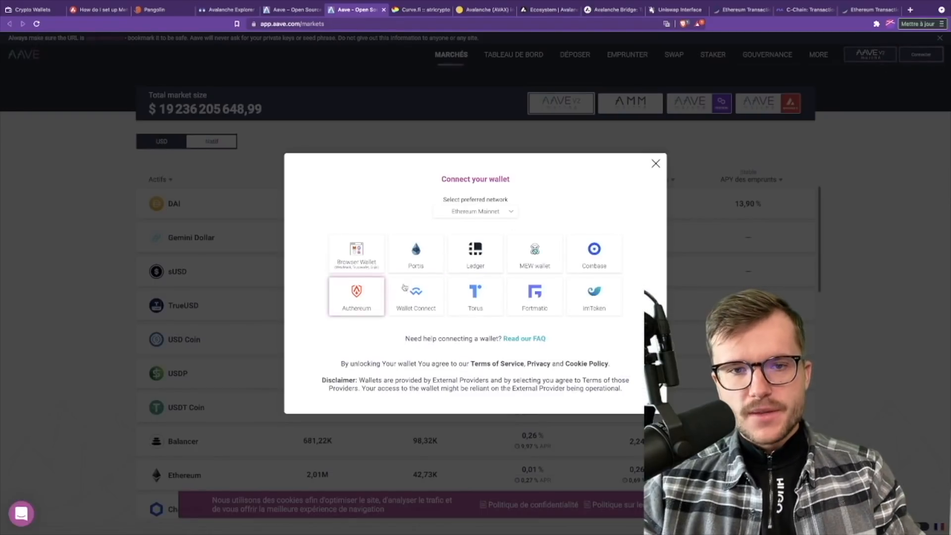
pyautogui.click(363, 251)
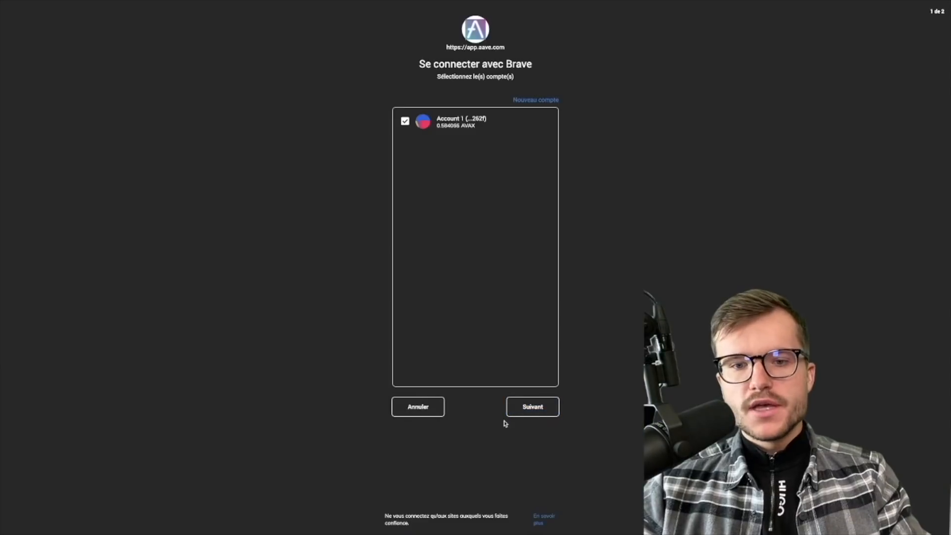
pyautogui.click(525, 412)
pyautogui.click(522, 144)
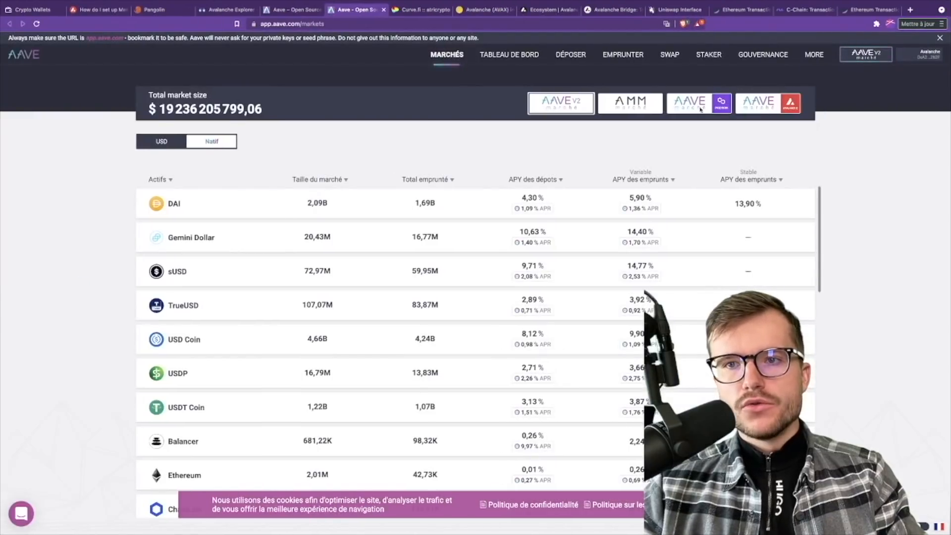
pyautogui.click(767, 104)
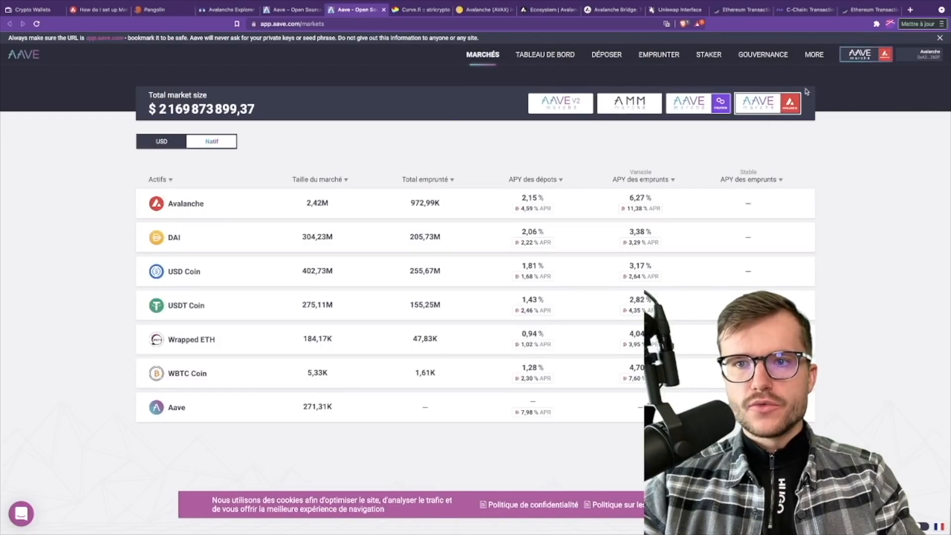
# Step: View the USD Coin reserve overview, and deposit the maximum 10 USDC into Aave, approving the spending in the wallet
pyautogui.click(262, 281)
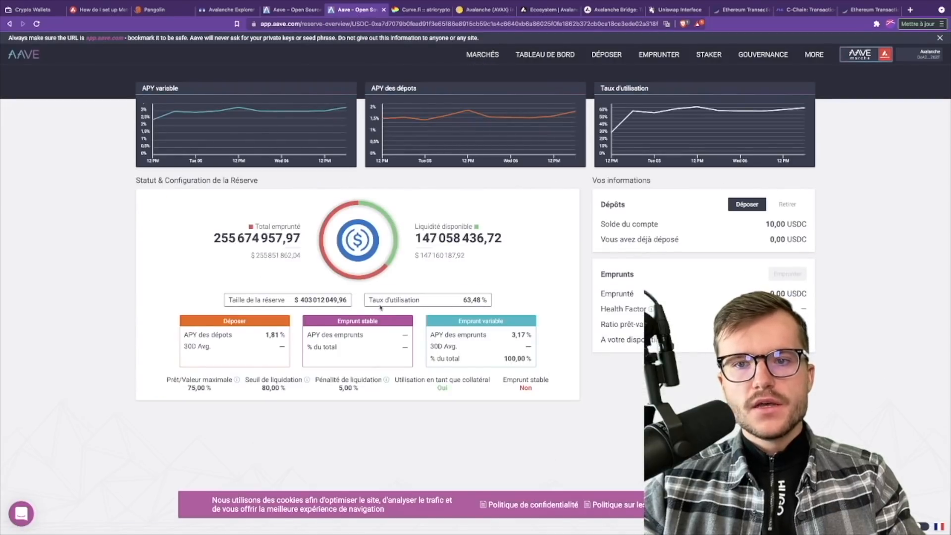
pyautogui.click(606, 54)
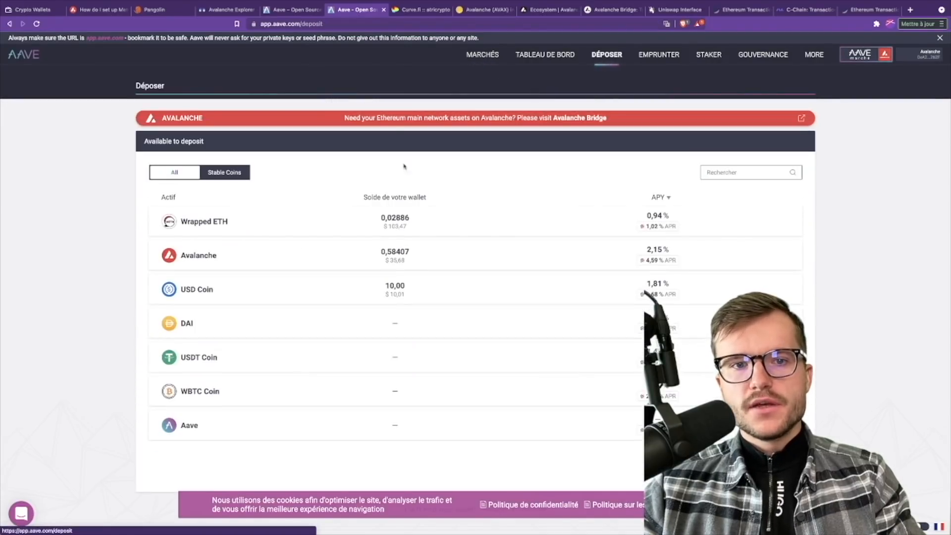
pyautogui.click(404, 289)
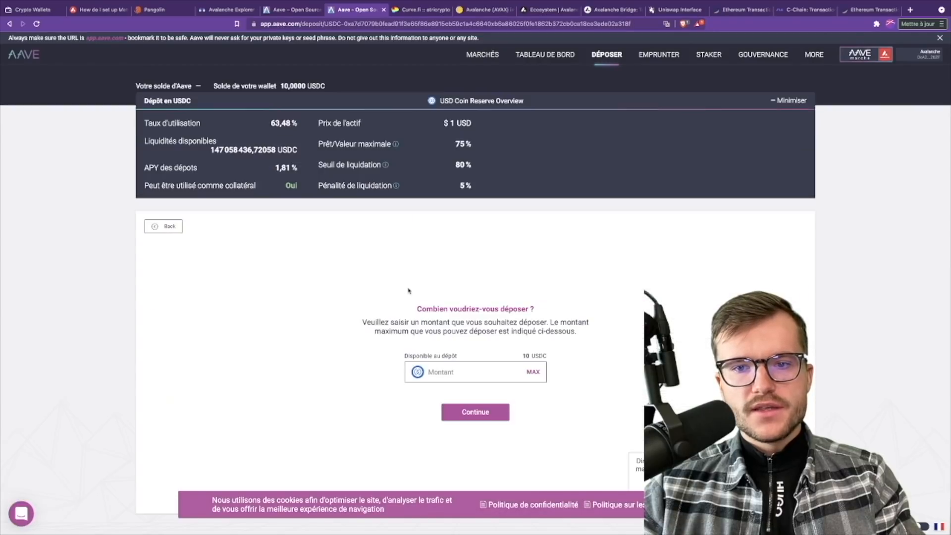
pyautogui.click(532, 371)
pyautogui.click(476, 411)
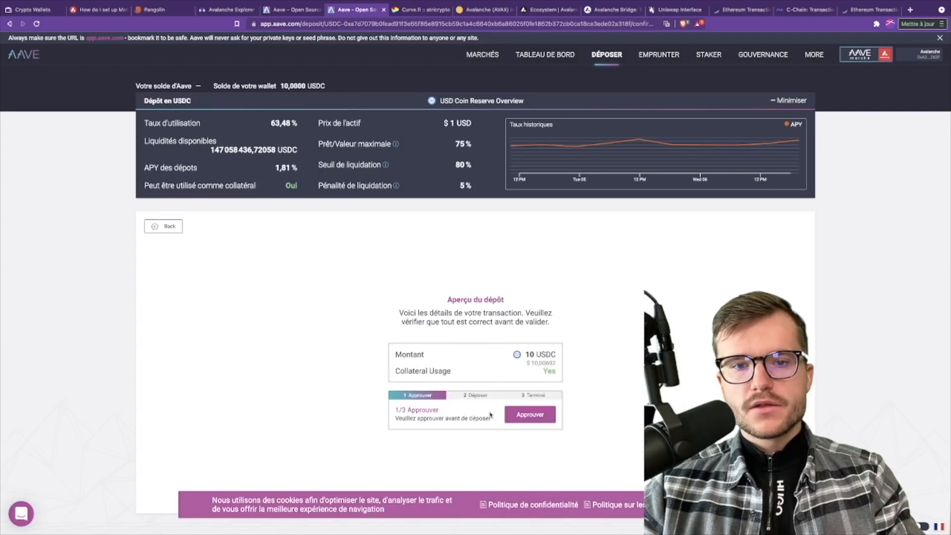
pyautogui.click(534, 414)
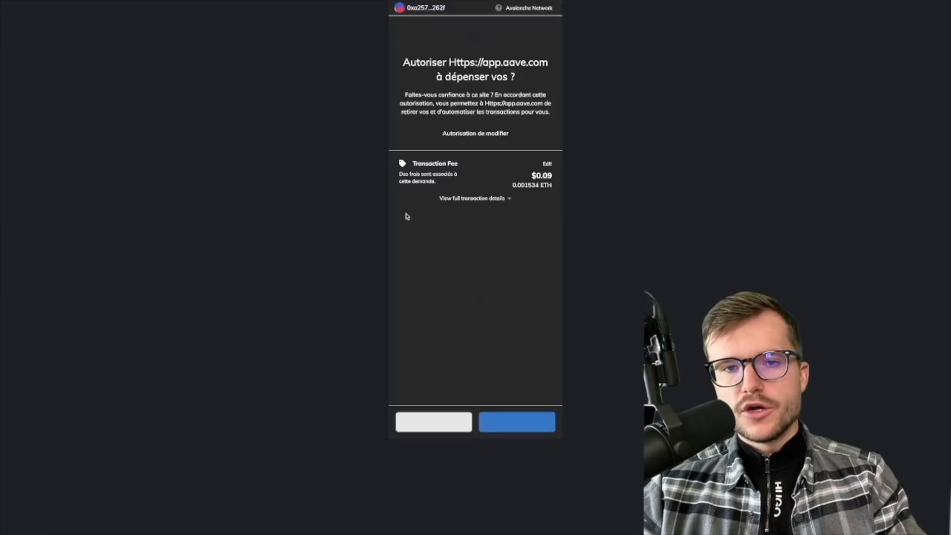
pyautogui.click(538, 424)
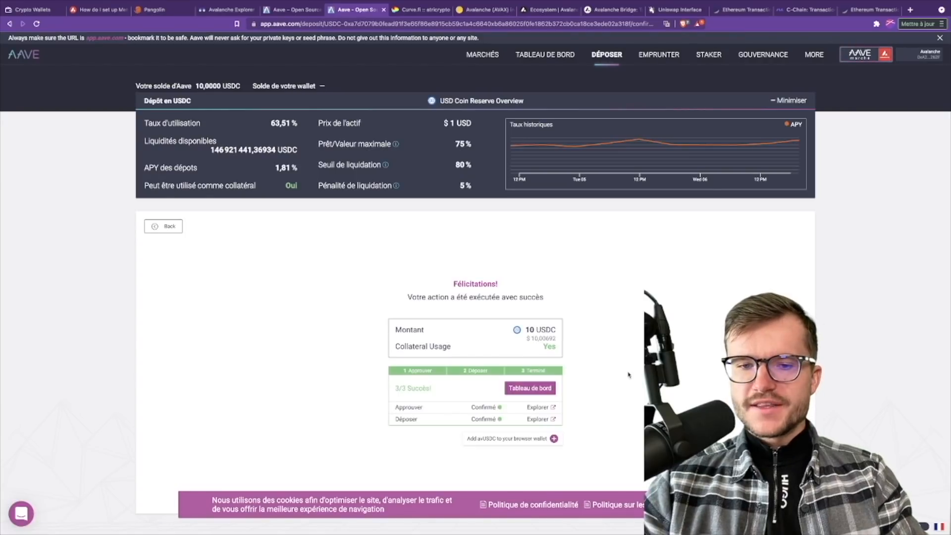
# Step: Review the USDC deposit, its APY and collateral status on the Aave dashboard, and return to the Avalanche market's asset list
pyautogui.click(537, 389)
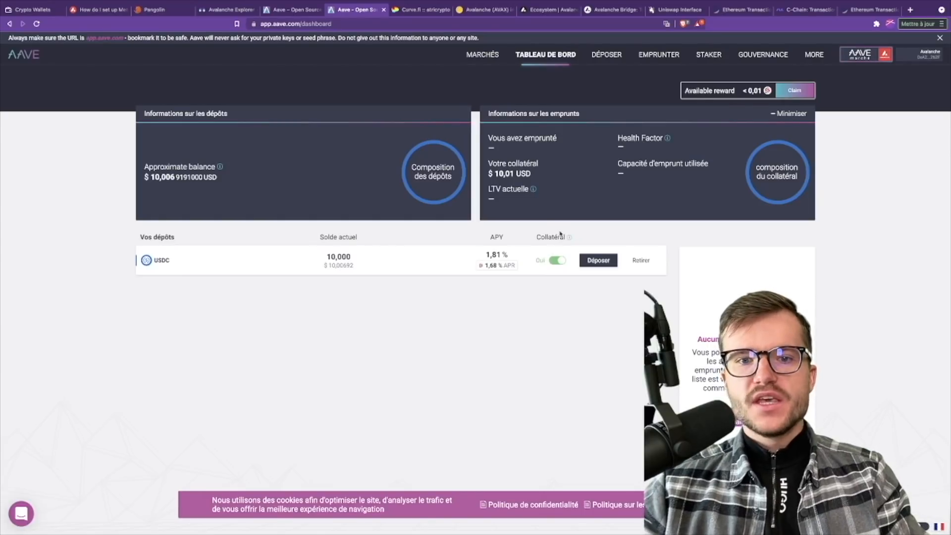
pyautogui.moveTo(497, 269)
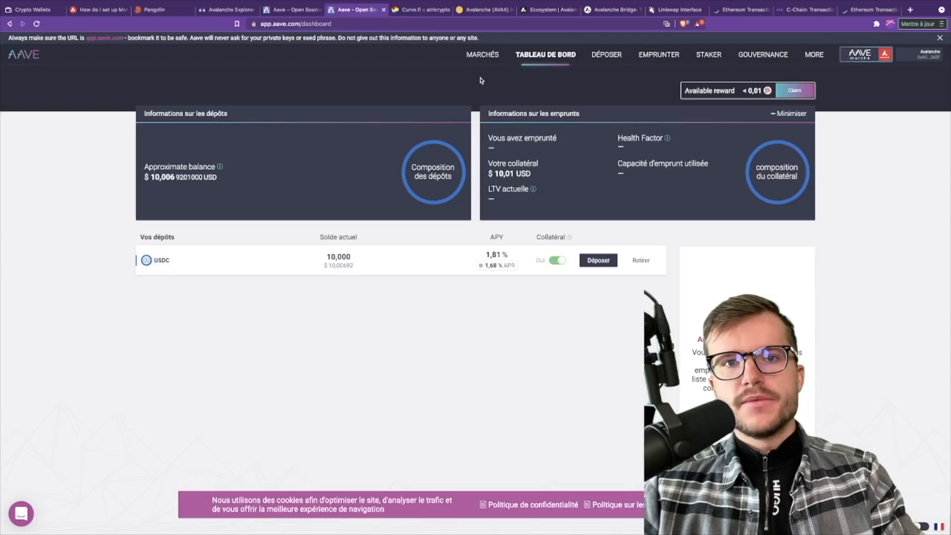
pyautogui.click(482, 58)
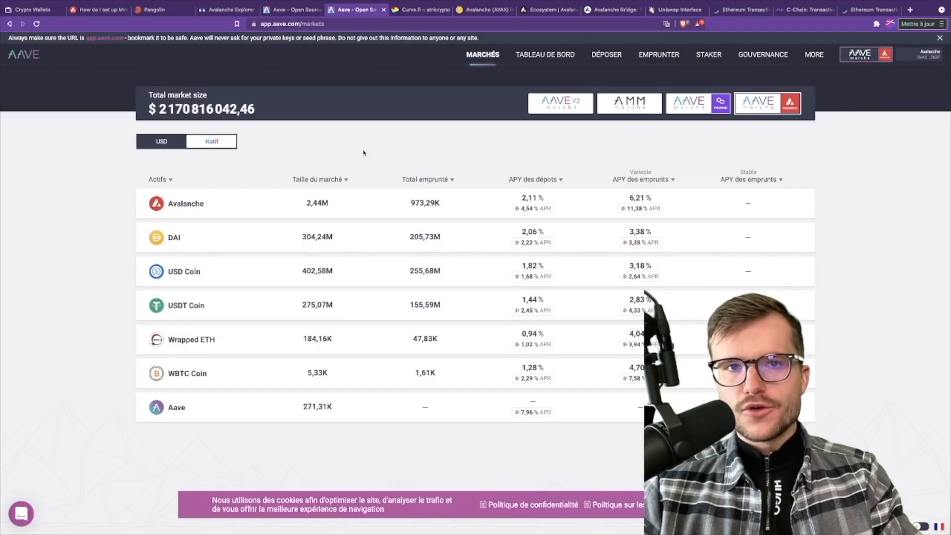
# Step: Switch to Curve's Avalanche site and examine its pools' base and reward rates against the Aave deposit, including the atricrypto pool
pyautogui.hotkey('ctrl', 'Tab')
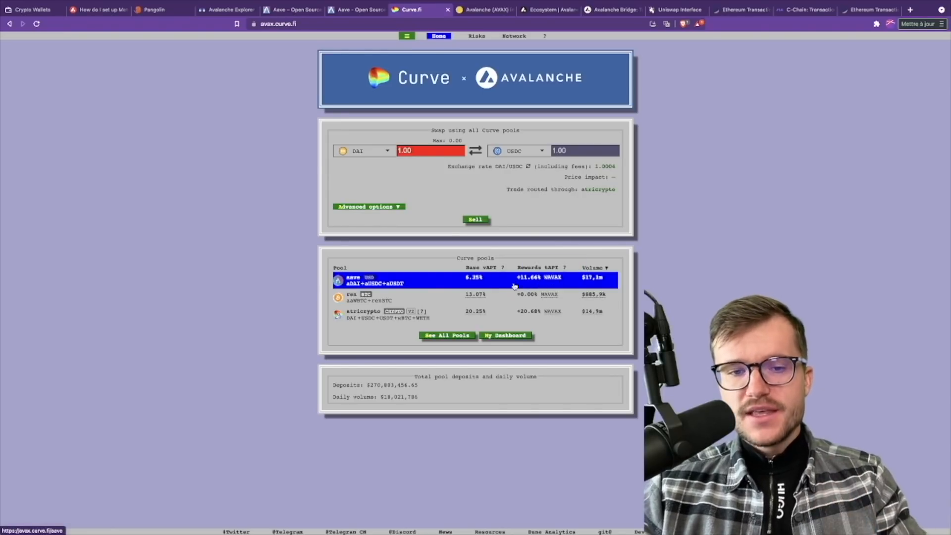
pyautogui.moveTo(480, 281)
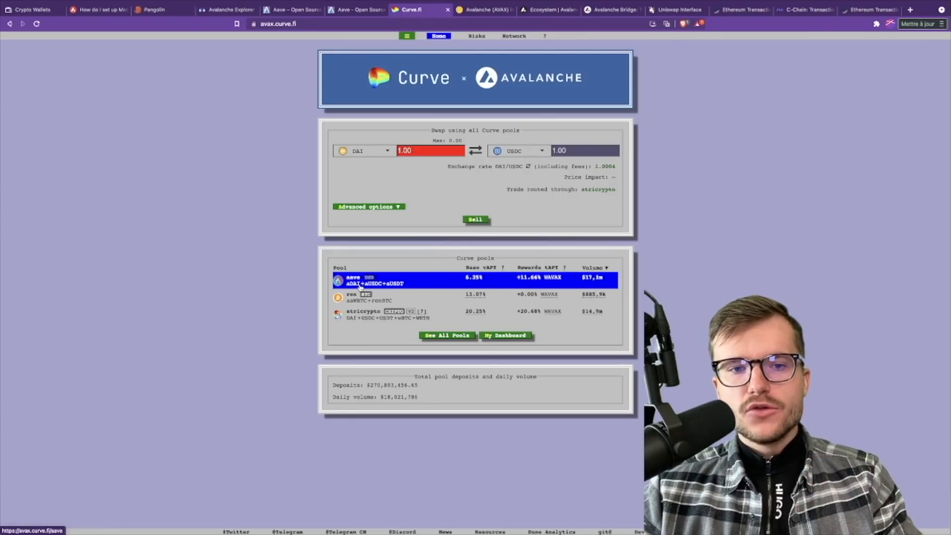
pyautogui.click(356, 10)
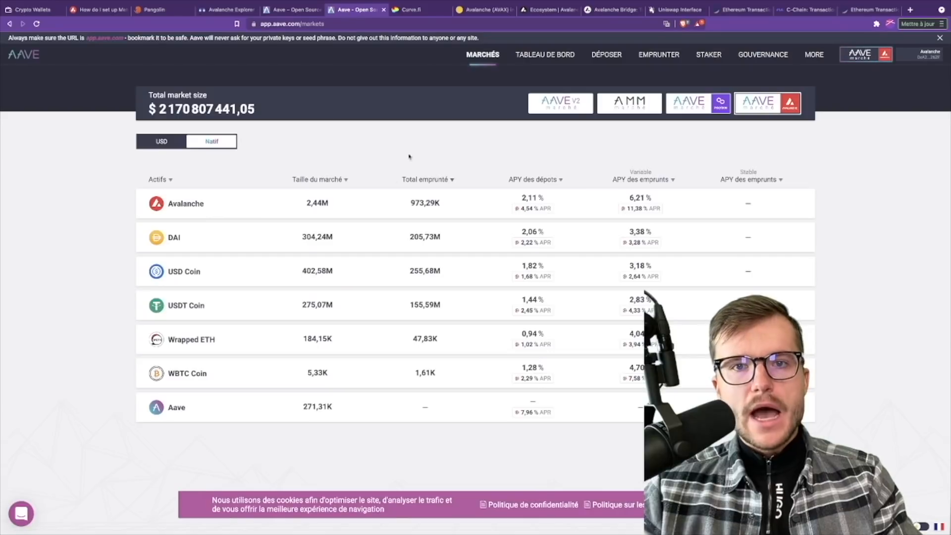
pyautogui.click(545, 55)
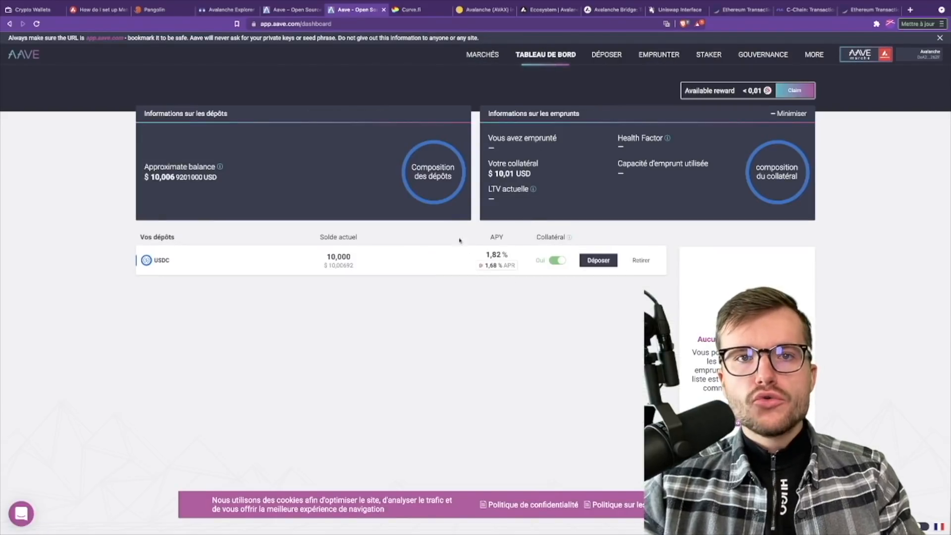
pyautogui.click(423, 11)
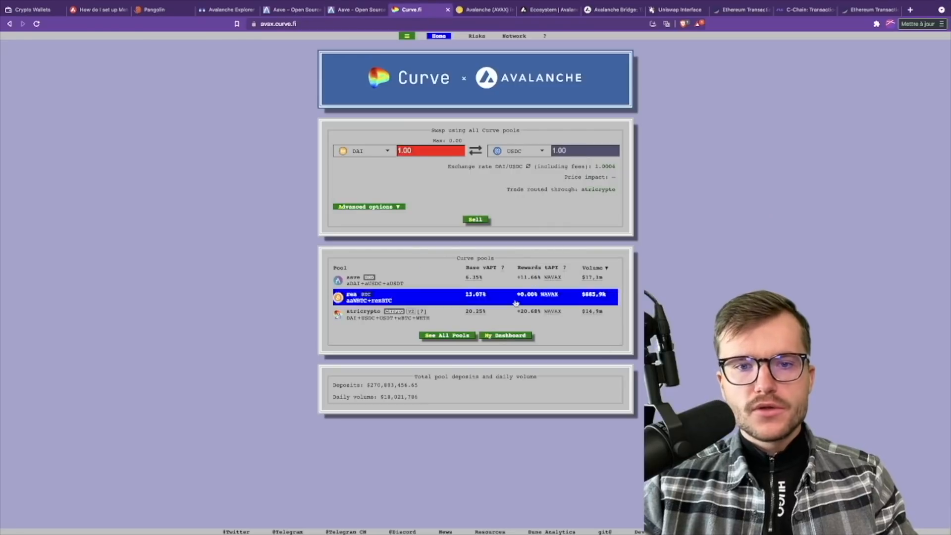
pyautogui.moveTo(481, 275)
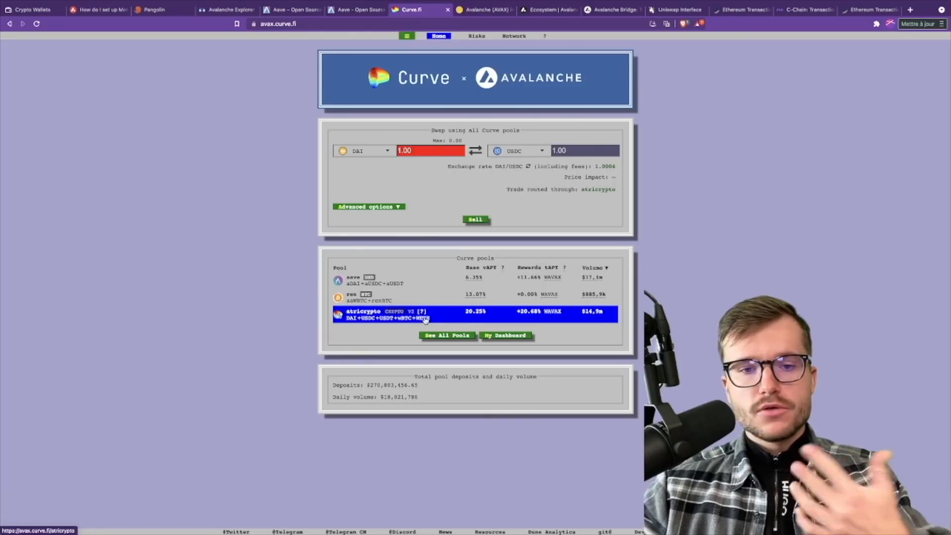
pyautogui.moveTo(473, 316)
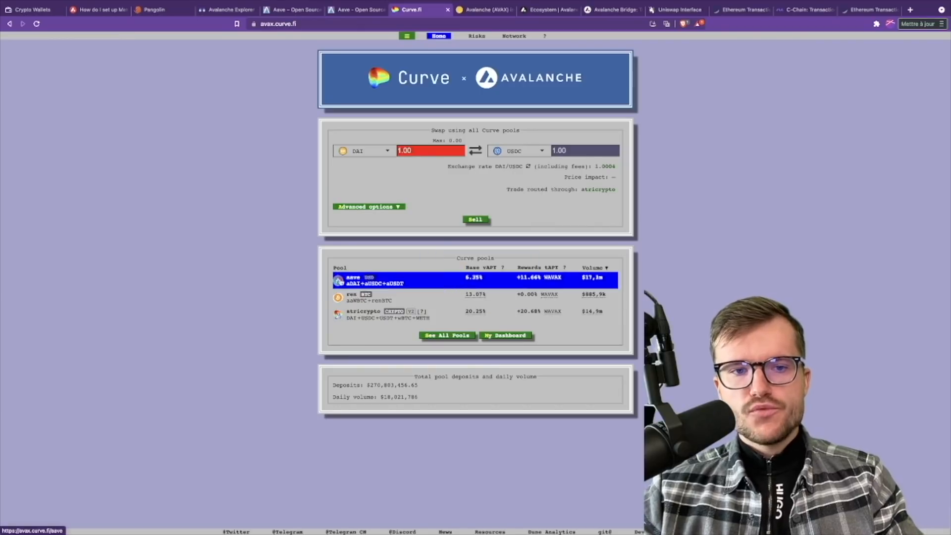
pyautogui.click(398, 322)
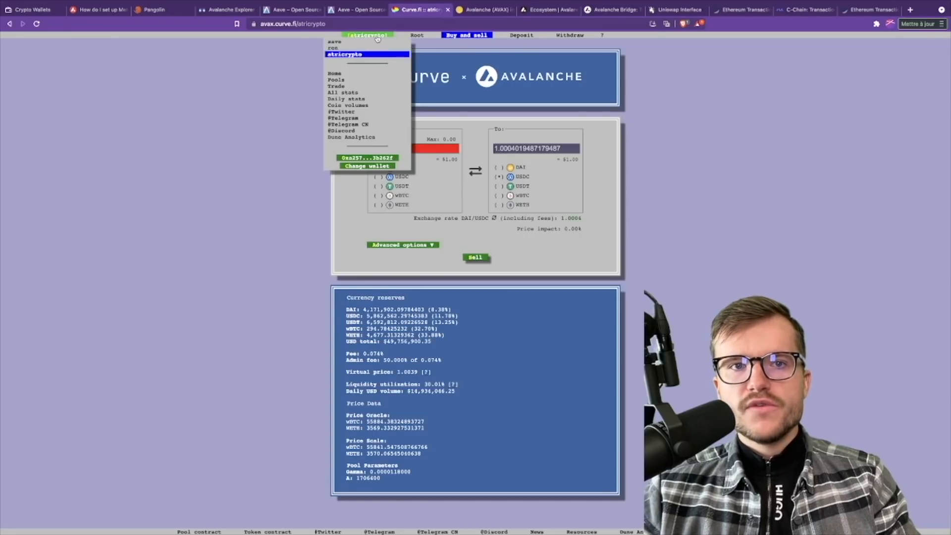
pyautogui.click(411, 36)
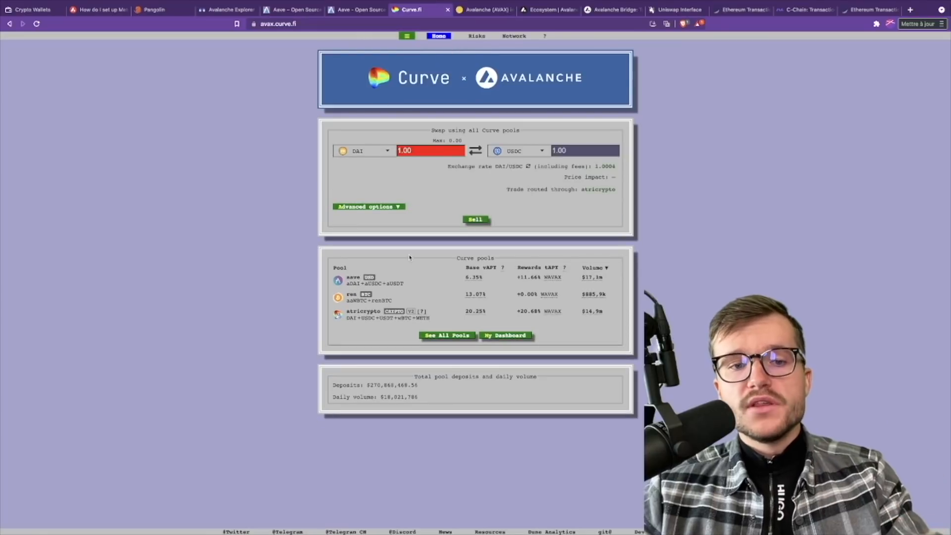
# Step: Withdraw the maximum 10 USDC from the Aave deposit and approve the transaction
pyautogui.click(346, 10)
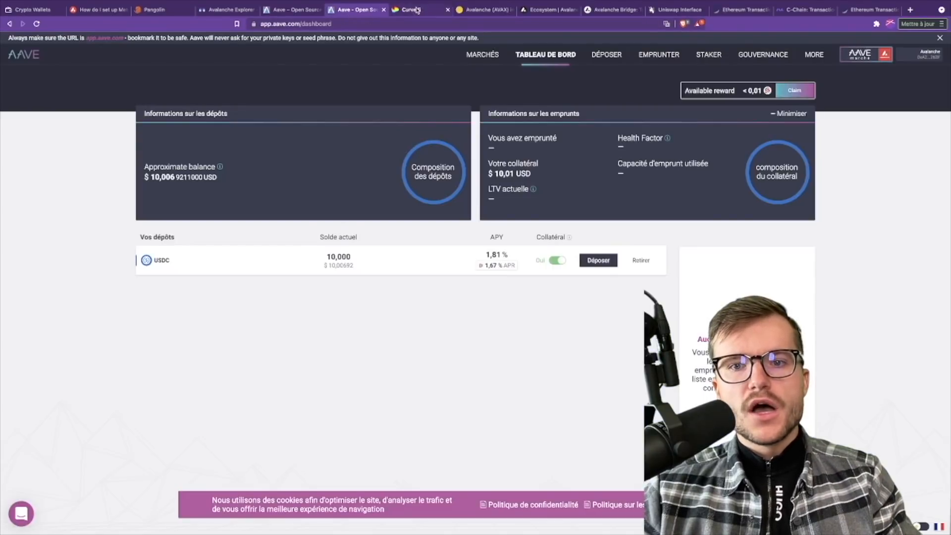
pyautogui.click(641, 261)
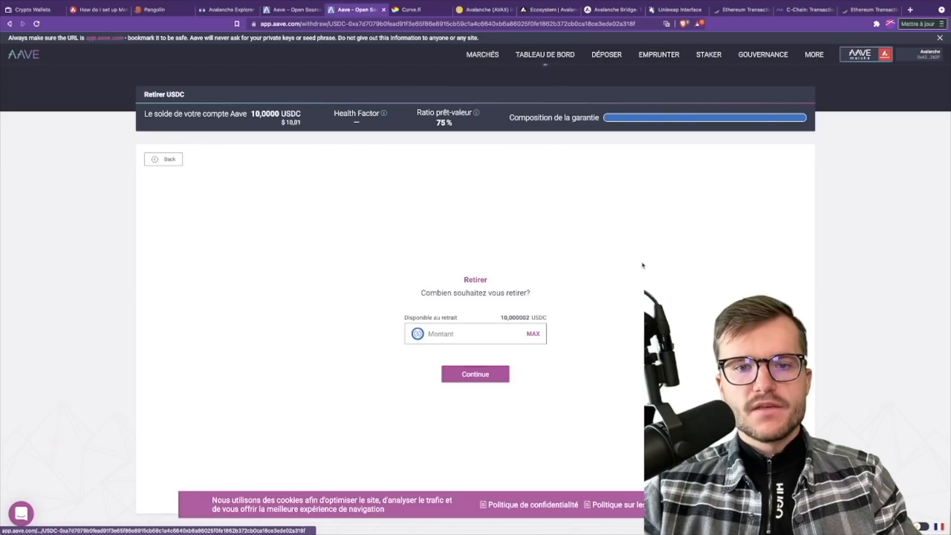
pyautogui.click(531, 335)
pyautogui.click(485, 382)
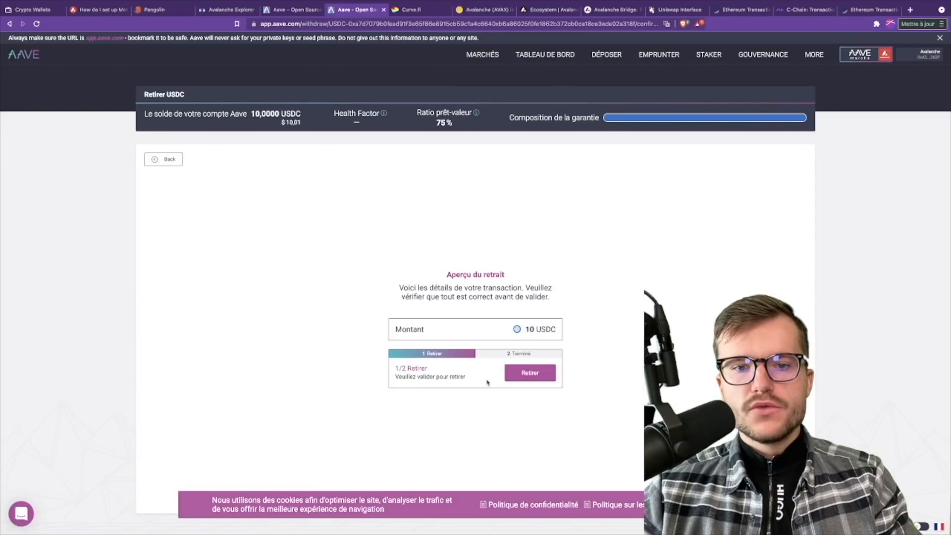
pyautogui.click(530, 373)
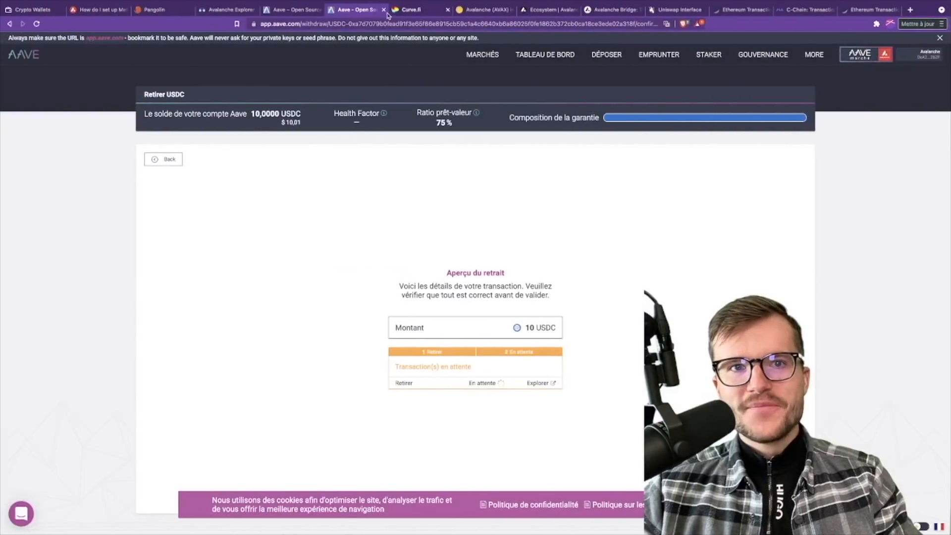
# Step: Switch to Curve, open the deposit form of the atricrypto pool, and check the USDC amount
pyautogui.click(400, 11)
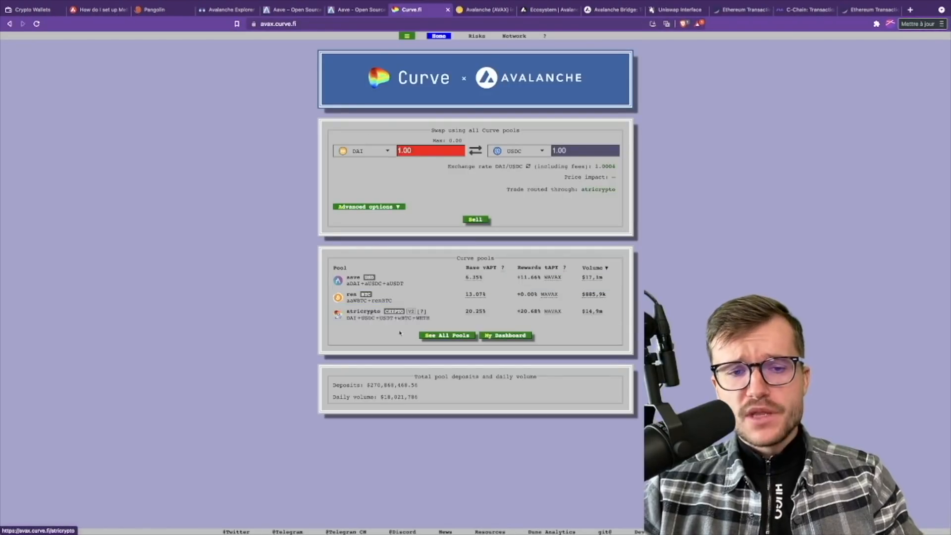
pyautogui.click(356, 316)
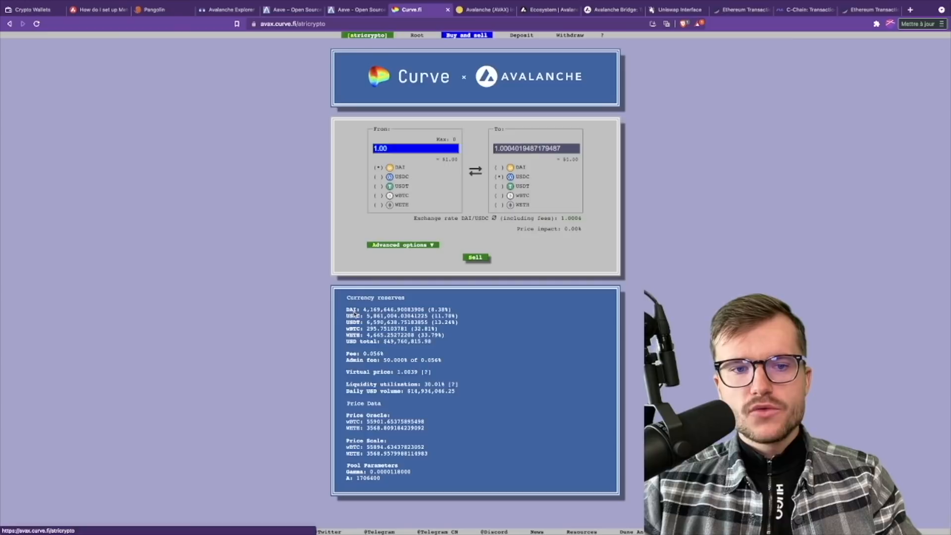
pyautogui.click(522, 35)
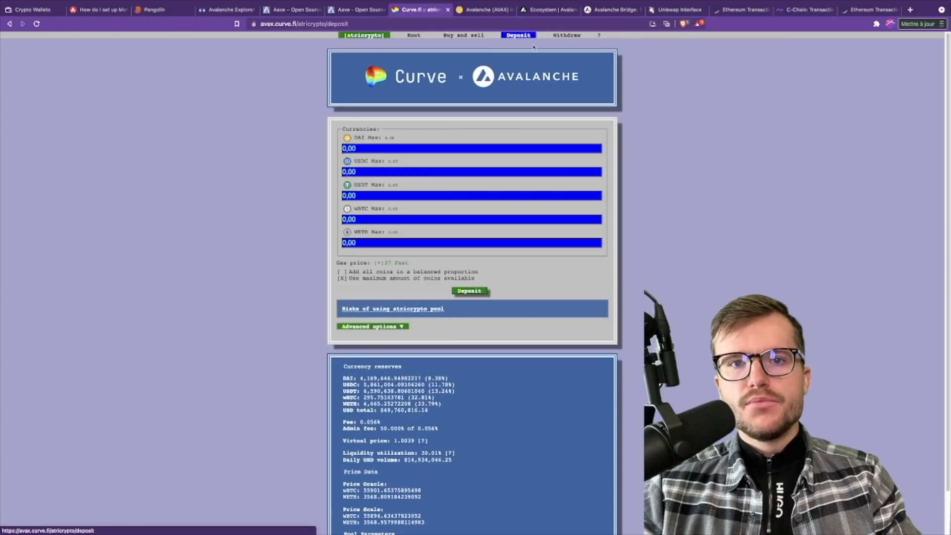
pyautogui.moveTo(396, 171); pyautogui.dragTo(341, 172)
pyautogui.click(392, 172)
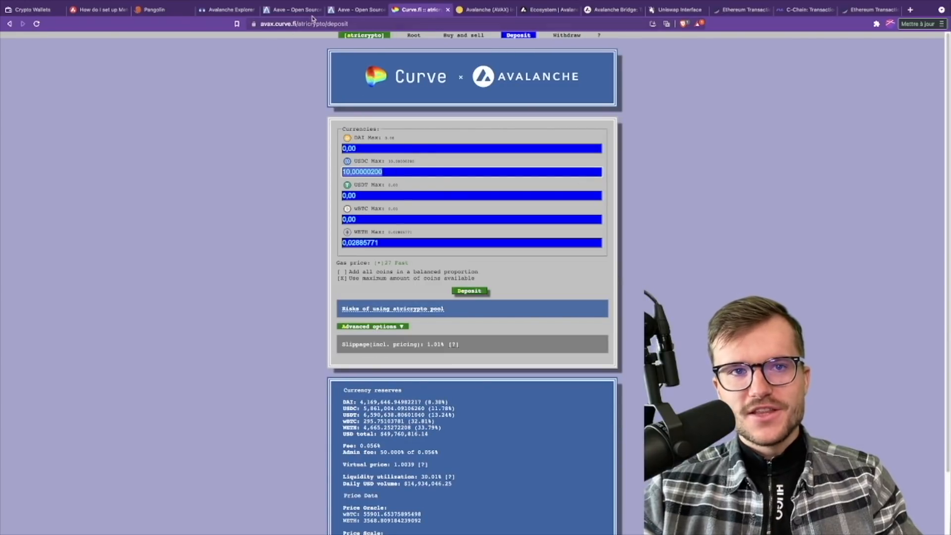
# Step: Check the status of the pending Aave withdrawal in the Avalanche explorer
pyautogui.click(353, 10)
pyautogui.click(532, 382)
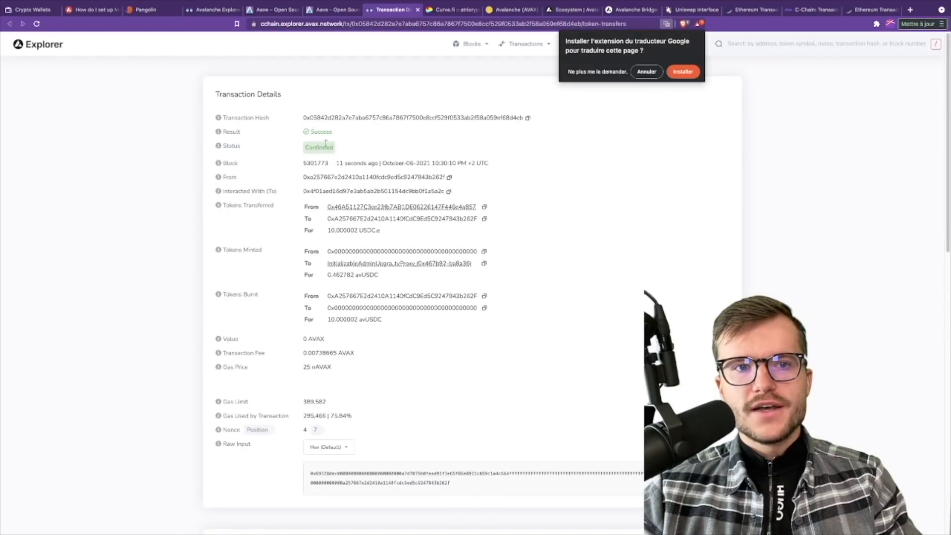
pyautogui.moveTo(325, 143); pyautogui.dragTo(298, 145)
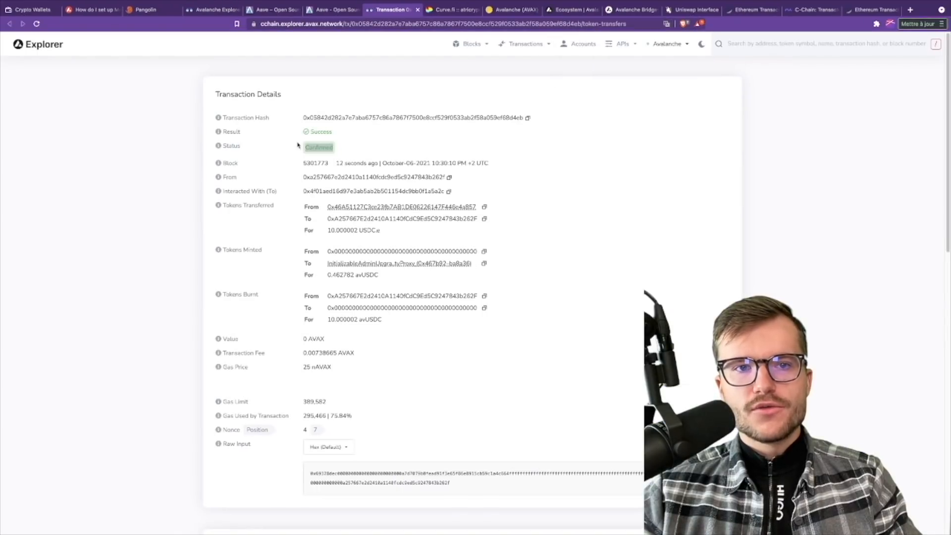
pyautogui.click(336, 10)
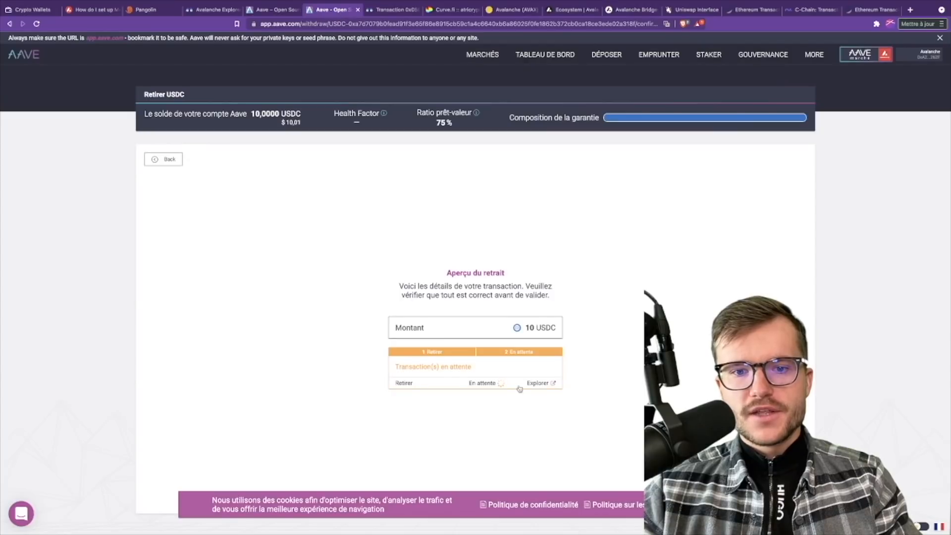
pyautogui.click(404, 10)
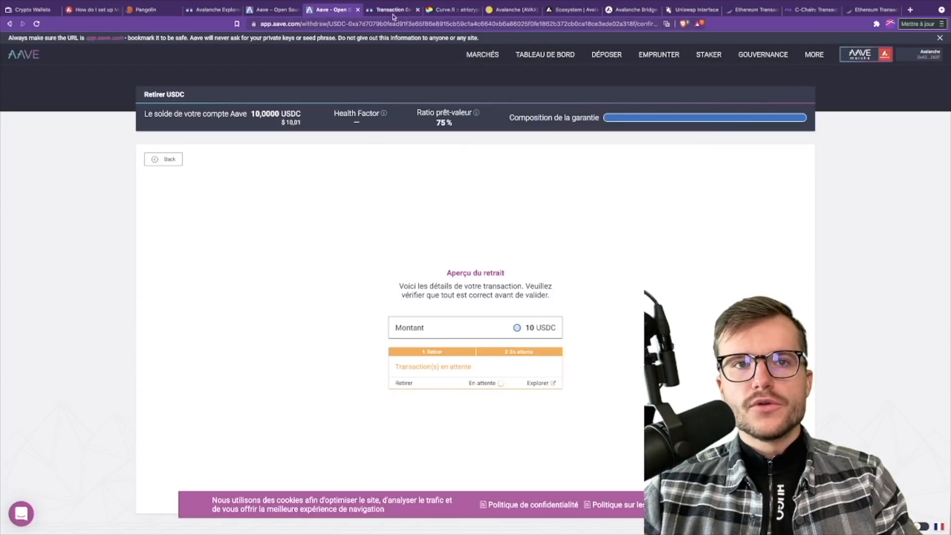
# Step: Deposit 10.000002 USDC and 0.02885771 WETH into Curve's atricrypto pool, authorising the USDC.e spending in the wallet
pyautogui.click(445, 10)
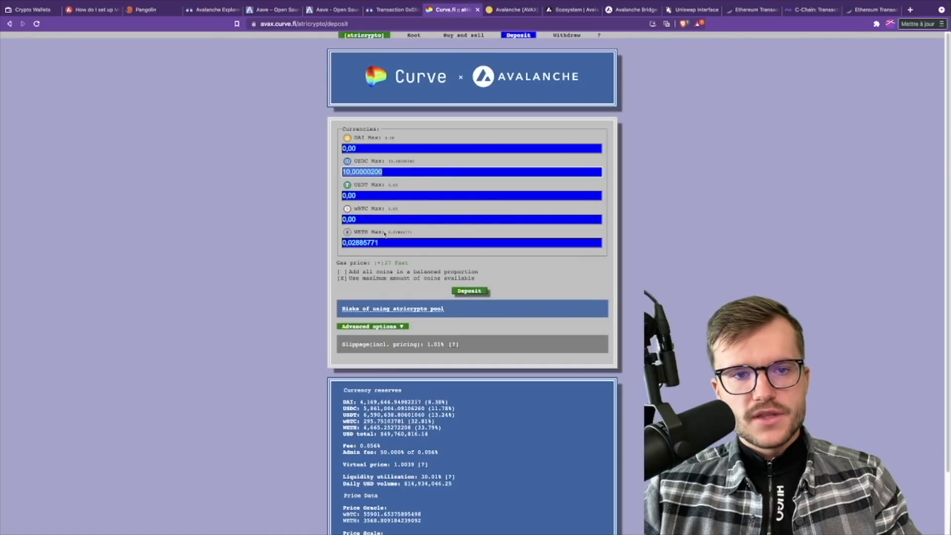
pyautogui.doubleClick(373, 171)
pyautogui.click(391, 172)
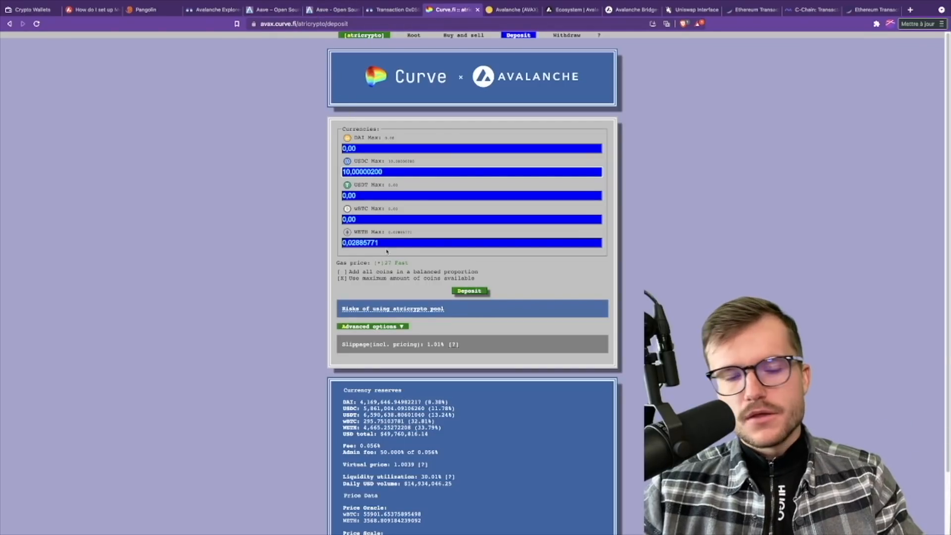
pyautogui.moveTo(381, 242); pyautogui.dragTo(341, 245)
pyautogui.click(368, 240)
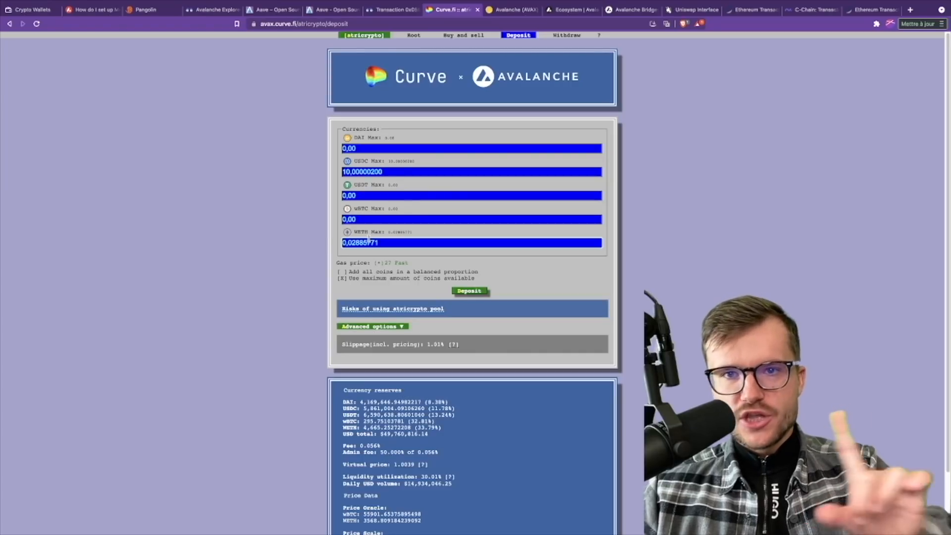
pyautogui.click(471, 291)
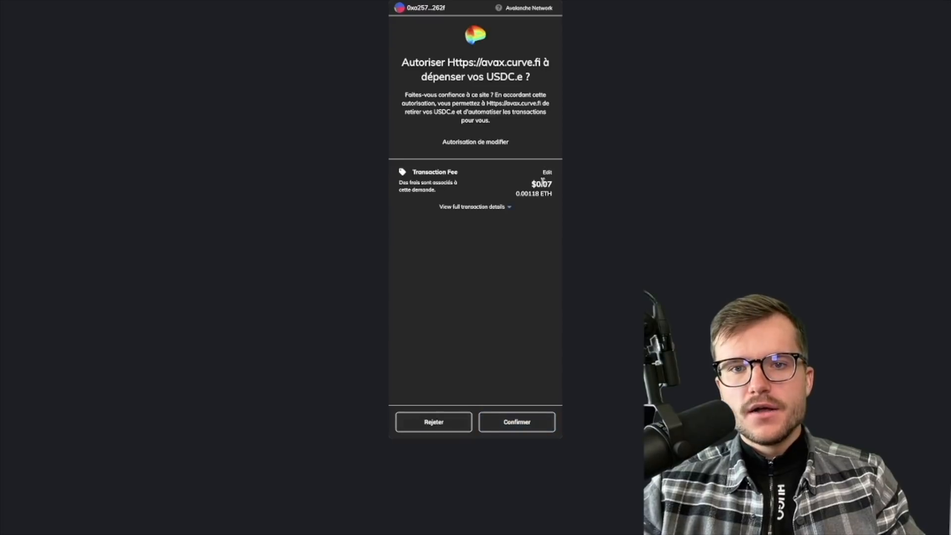
pyautogui.click(516, 426)
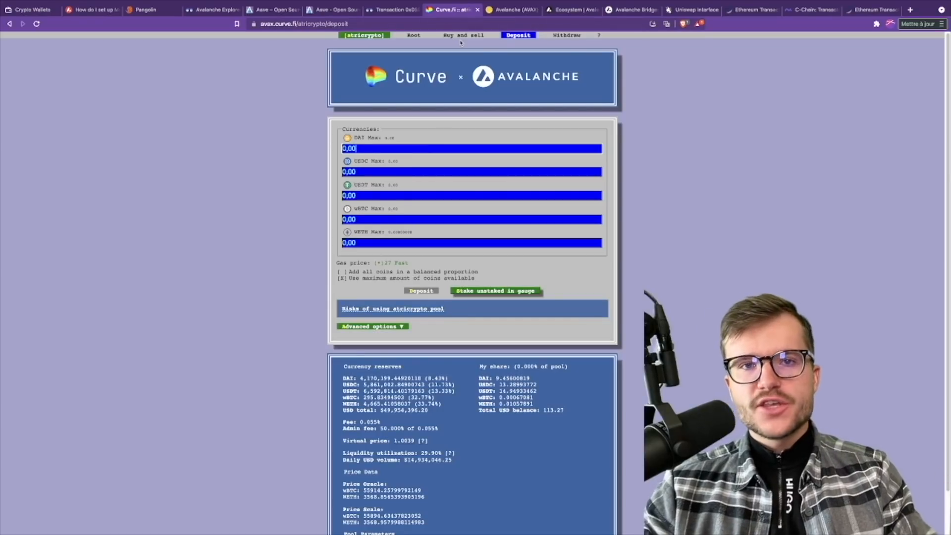
# Step: Review the atricrypto position's balance, daily profits and claimable tokens on the Curve dashboard, and the total deposits on the home page
pyautogui.click(423, 37)
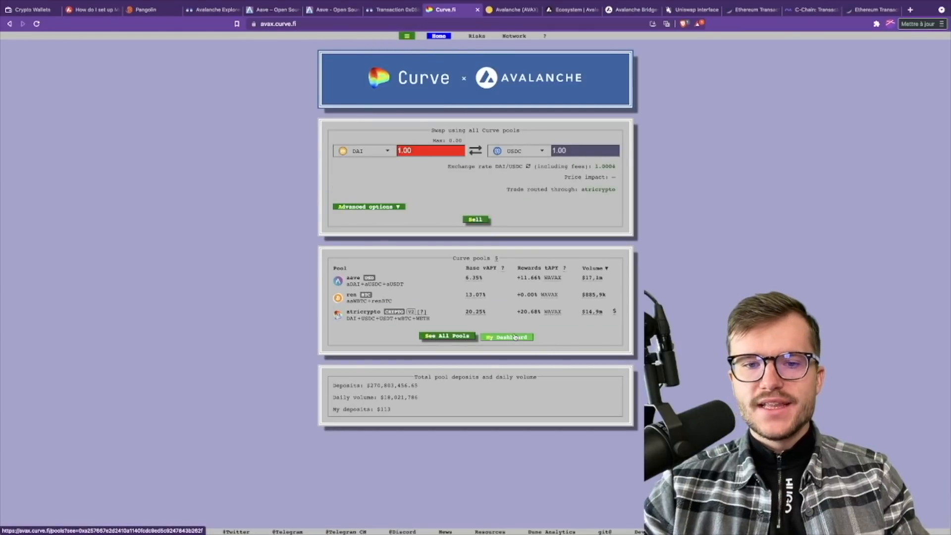
pyautogui.click(515, 337)
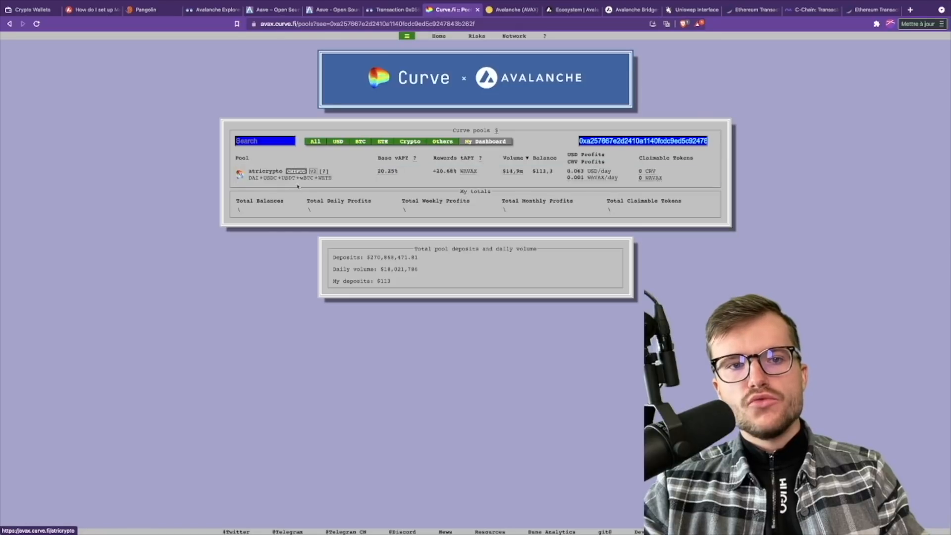
pyautogui.moveTo(385, 170)
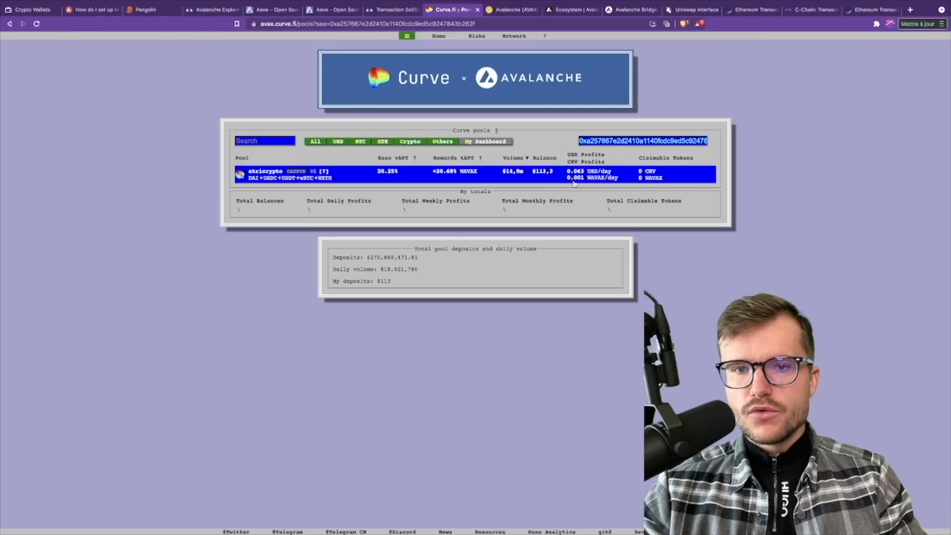
pyautogui.moveTo(589, 182)
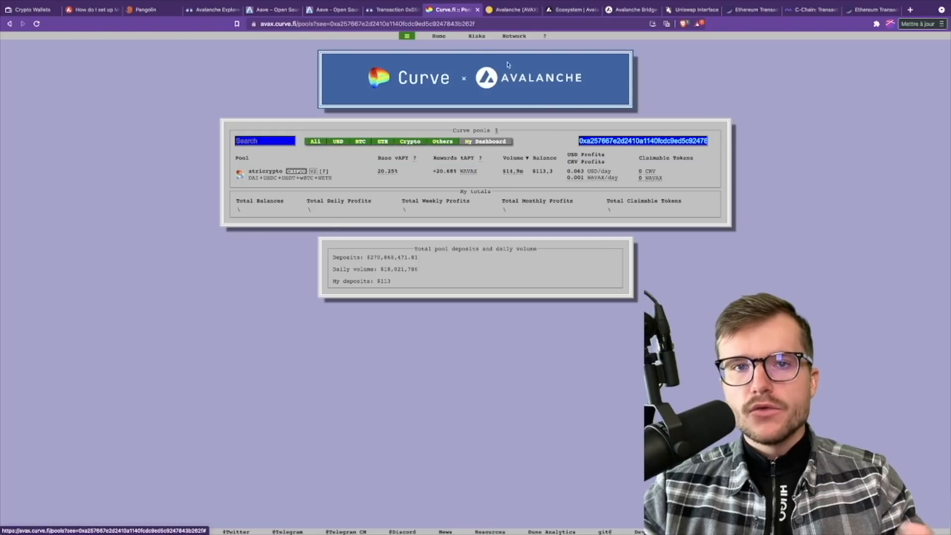
pyautogui.click(442, 37)
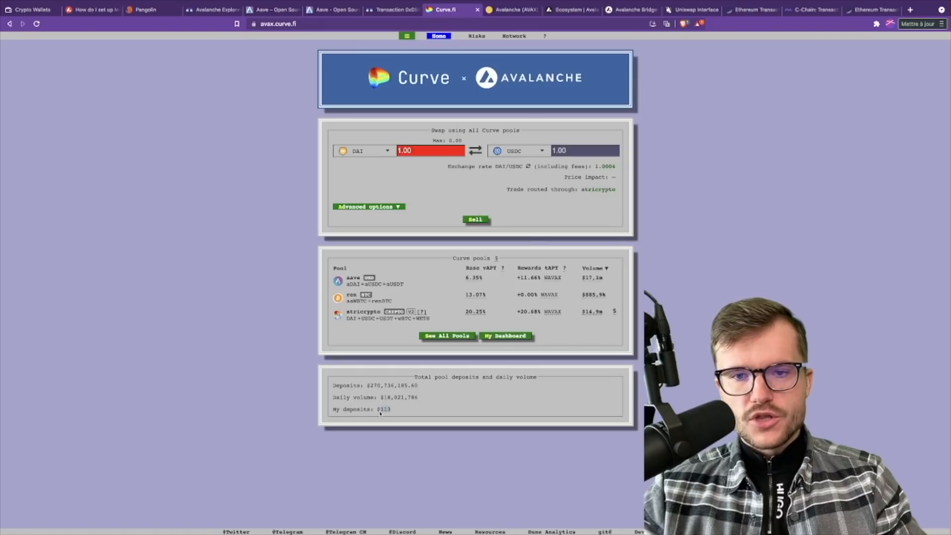
pyautogui.click(416, 412)
# Step: Claim the available WAVAX reward from the Aave dashboard and confirm the transaction in the wallet
pyautogui.click(330, 9)
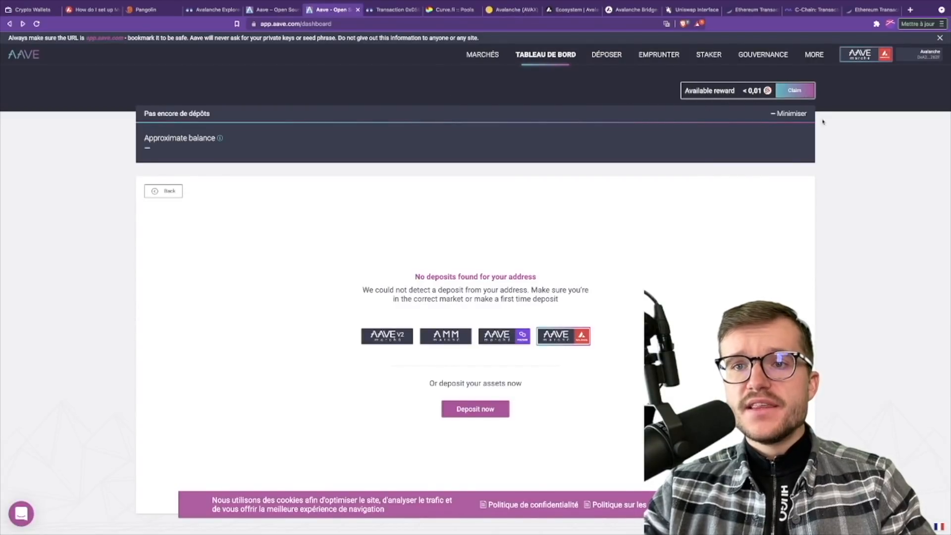
pyautogui.click(792, 92)
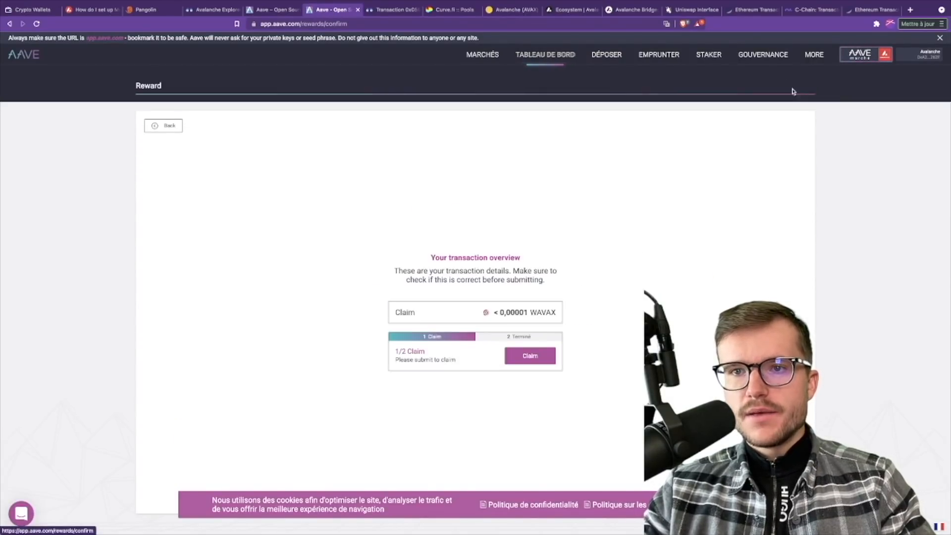
pyautogui.click(537, 356)
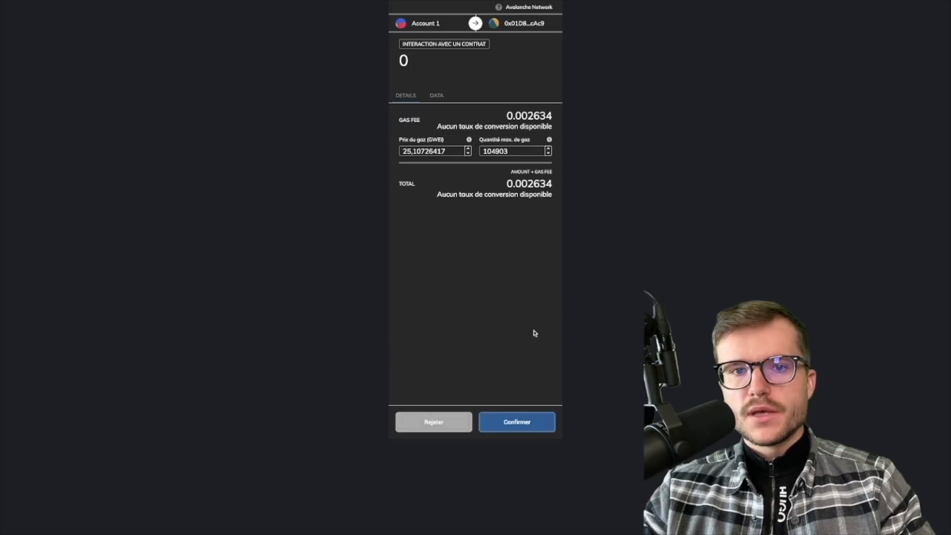
pyautogui.click(535, 419)
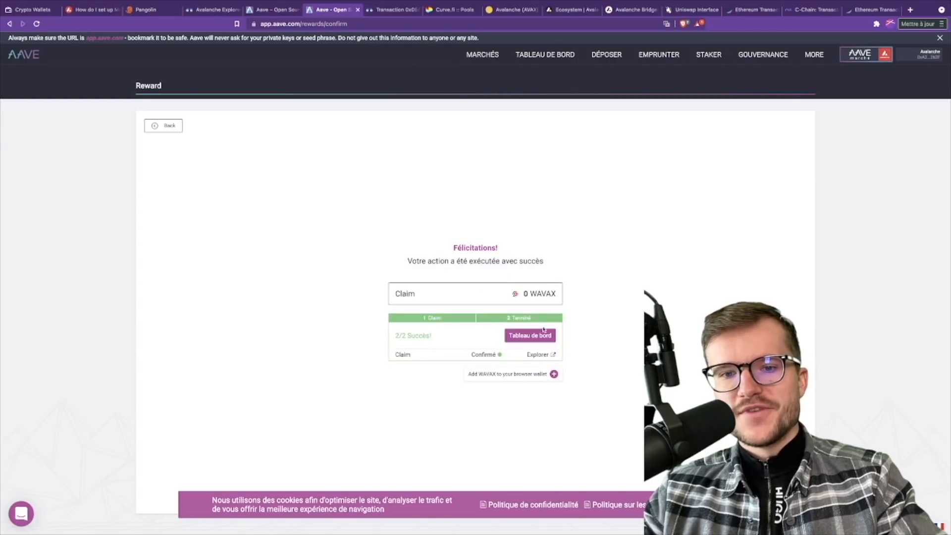
# Step: Look over the explorer's withdrawal details, the completed Aave claim, and the claimable tokens on the Curve dashboard
pyautogui.click(396, 9)
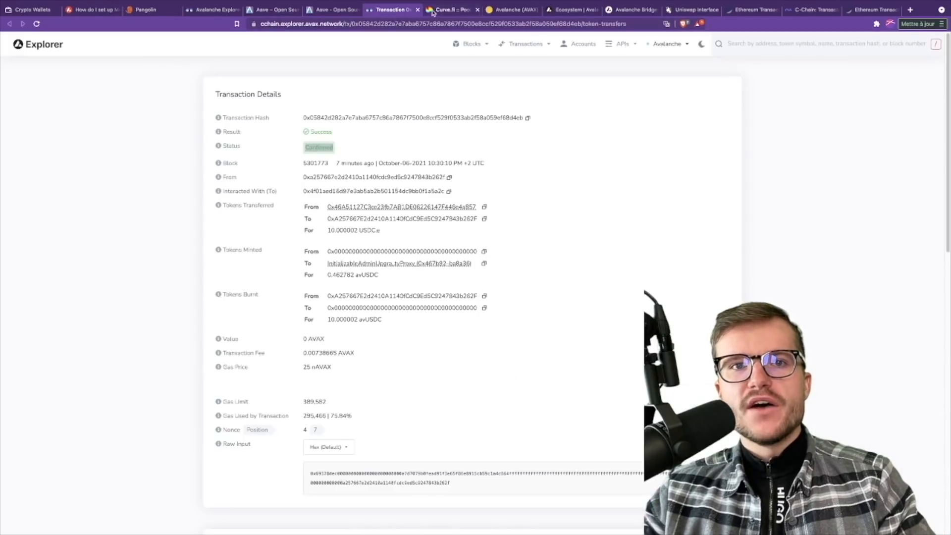
pyautogui.click(448, 9)
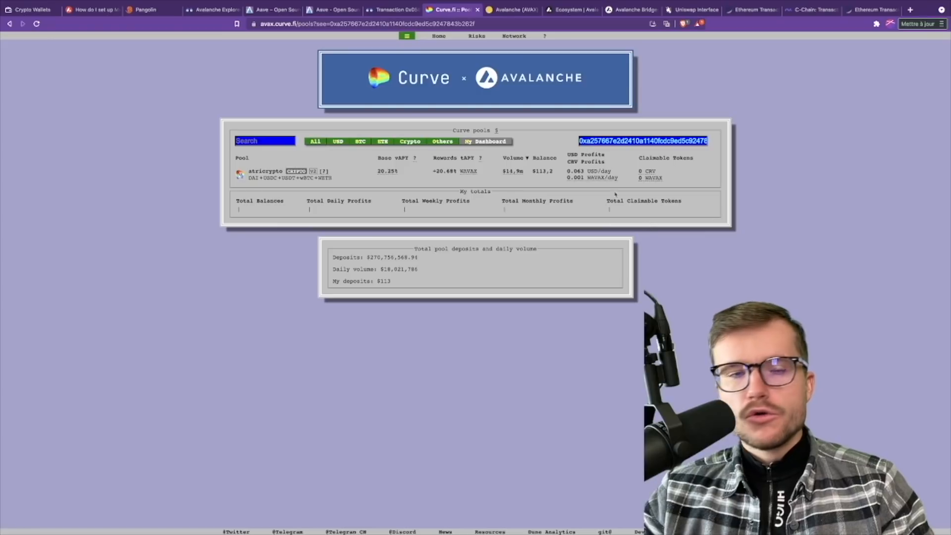
pyautogui.click(388, 17)
pyautogui.click(328, 18)
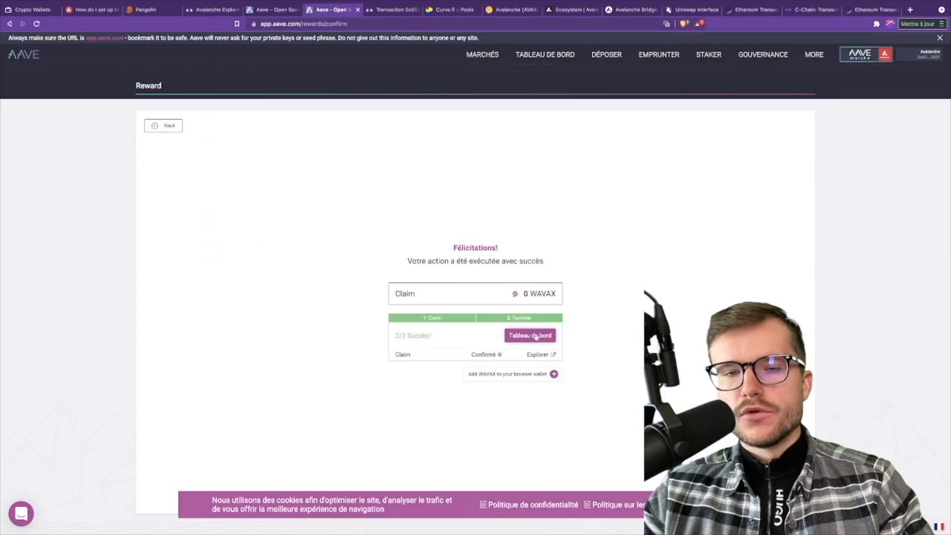
pyautogui.click(472, 15)
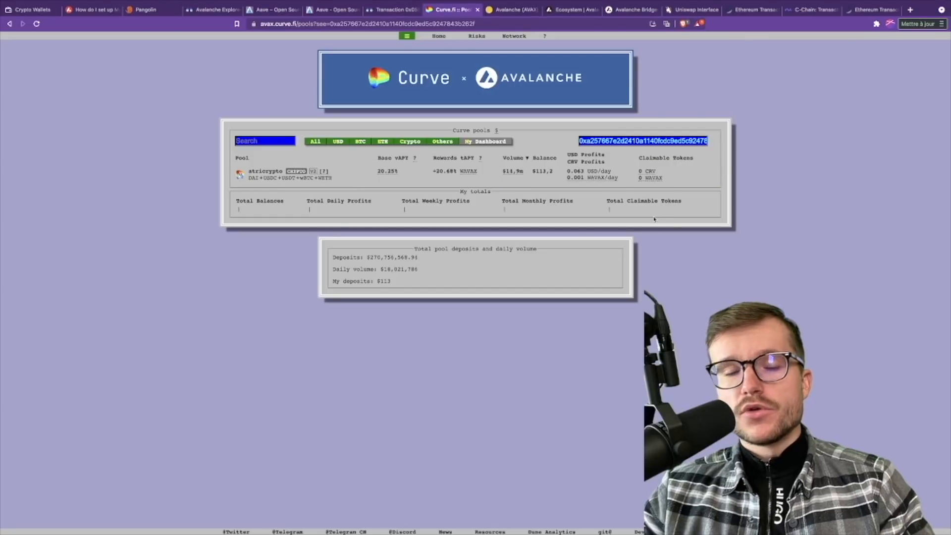